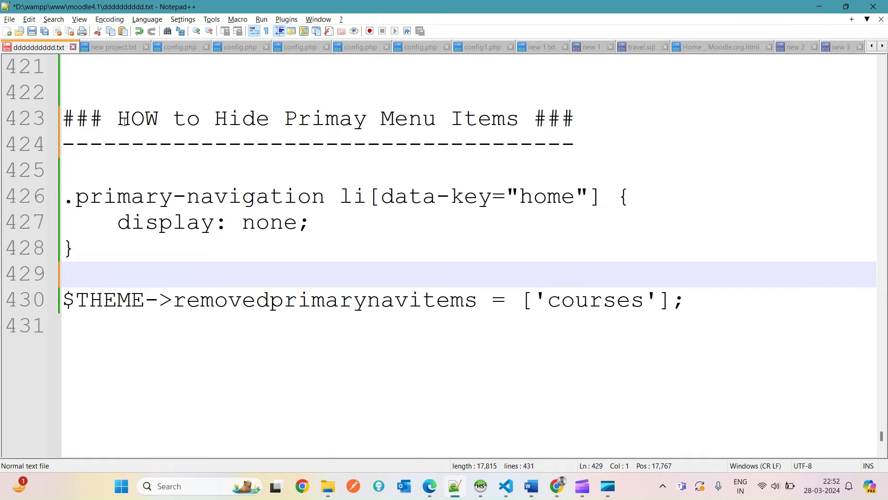
Step: Highlight the 'Hide Primay Menu Items' heading on line 423 of the notes
left_click_drag(120, 118, 132, 119)
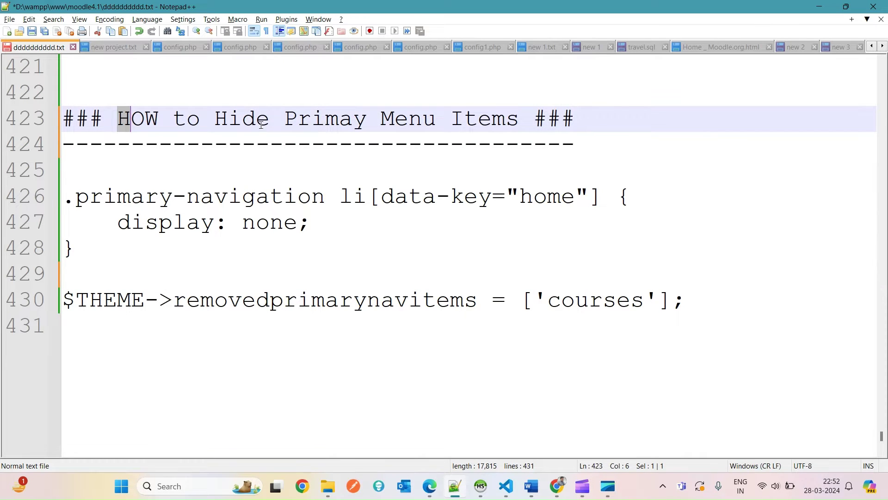
double_click(241, 123)
left_click_drag(240, 123, 519, 119)
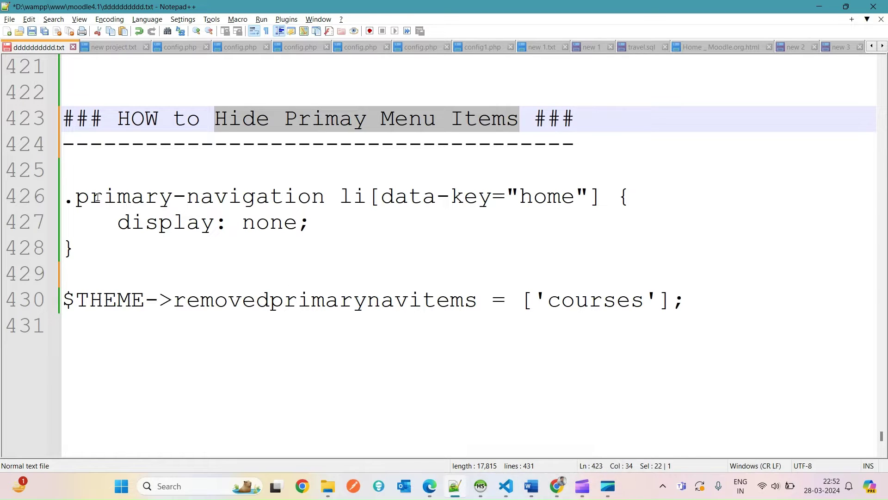
left_click(87, 174)
Step: Select the three-line CSS hiding rule on lines 426–428 of the notes
left_click_drag(717, 339, 53, 164)
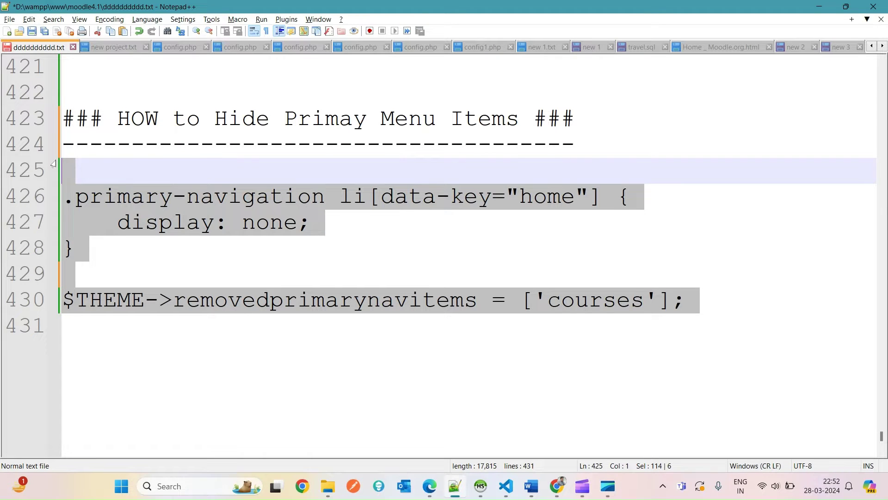
scroll(54, 164, "up", 1)
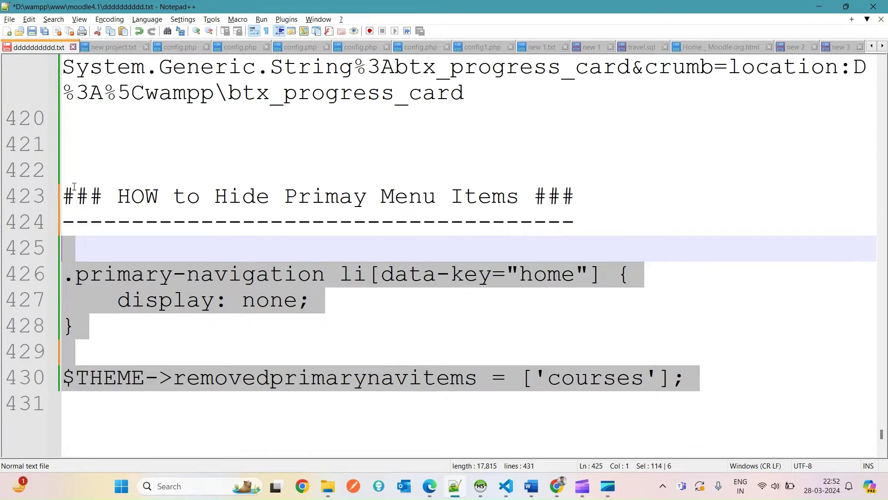
left_click(119, 314)
left_click_drag(684, 376, 327, 235)
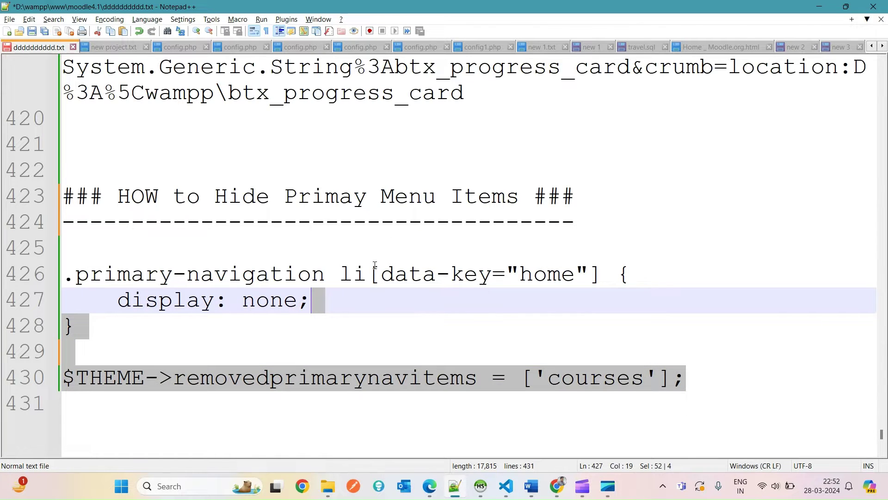
left_click(167, 324)
key("shift+Home")
key("shift+Up")
key("shift+Up")
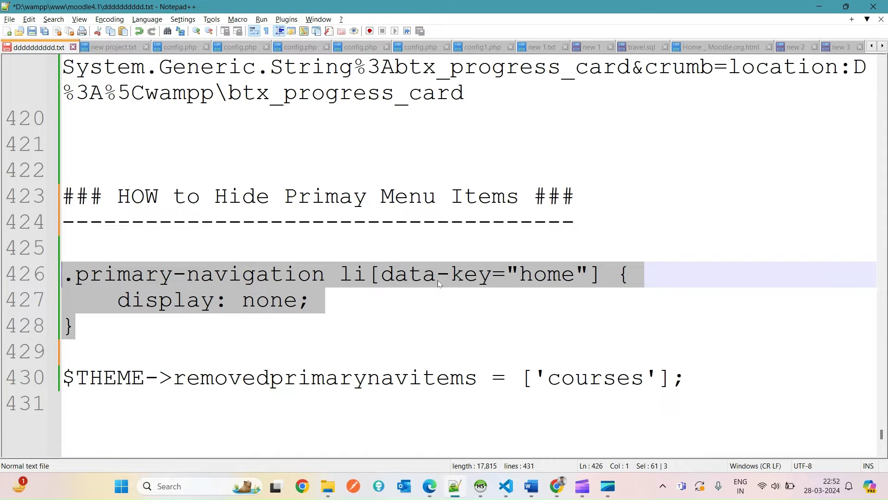
left_click(258, 335)
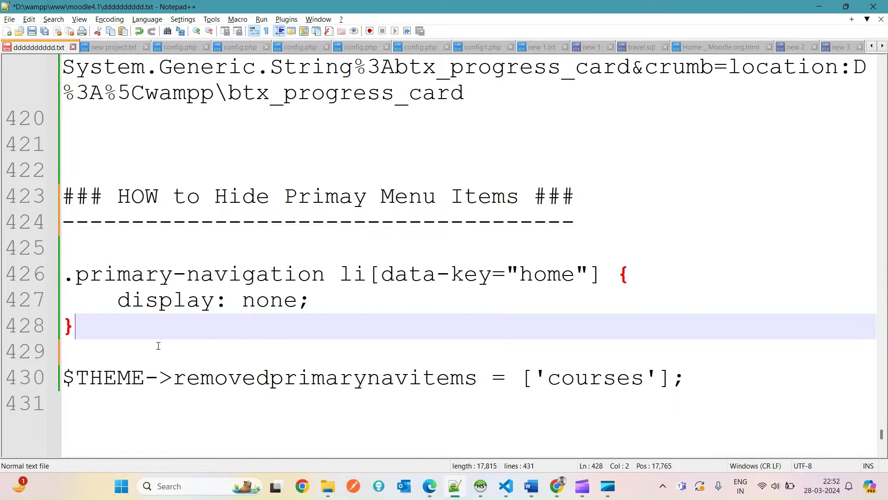
left_click_drag(160, 345, 67, 273)
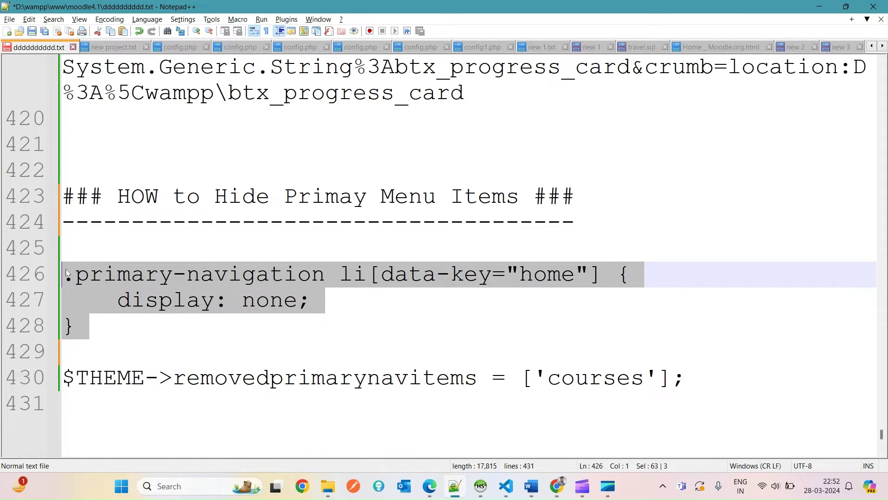
Step: Scroll through the surrounding notes, then switch to the Moodle Dashboard in Chrome
scroll(98, 390, "down", 2)
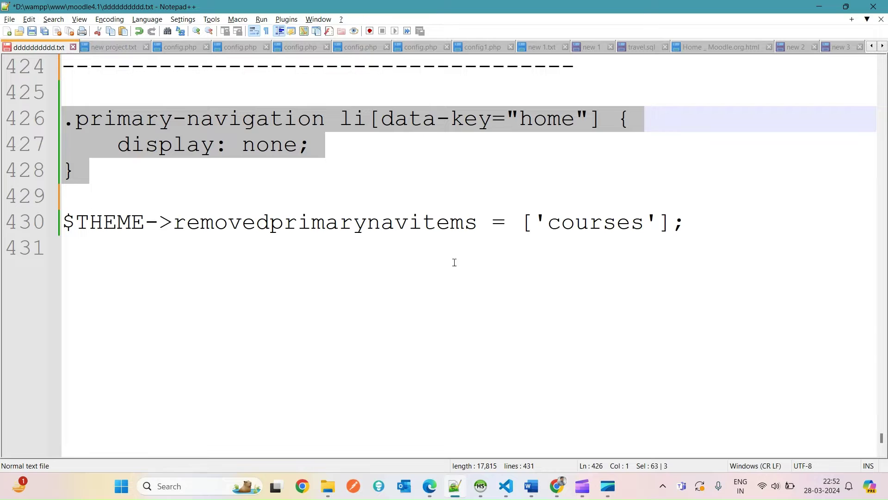
left_click_drag(713, 238, 65, 223)
scroll(145, 258, "up", 2)
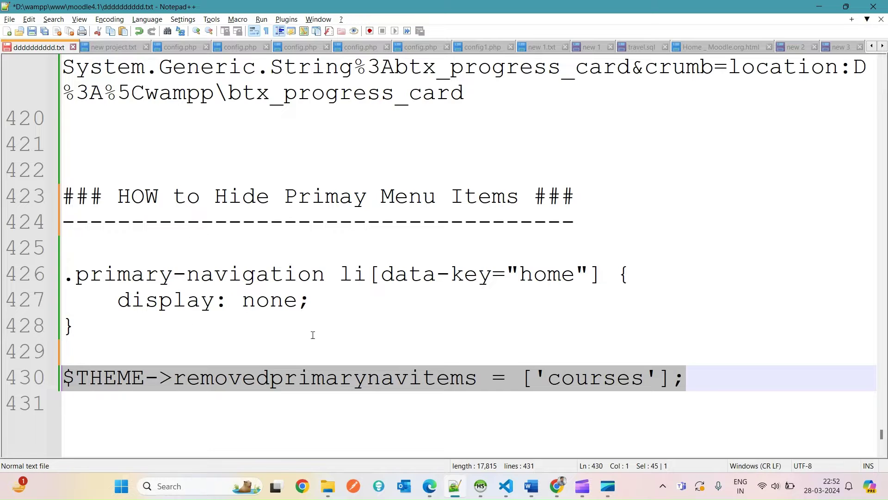
scroll(313, 341, "up", 1)
scroll(316, 340, "down", 4)
scroll(315, 340, "up", 1)
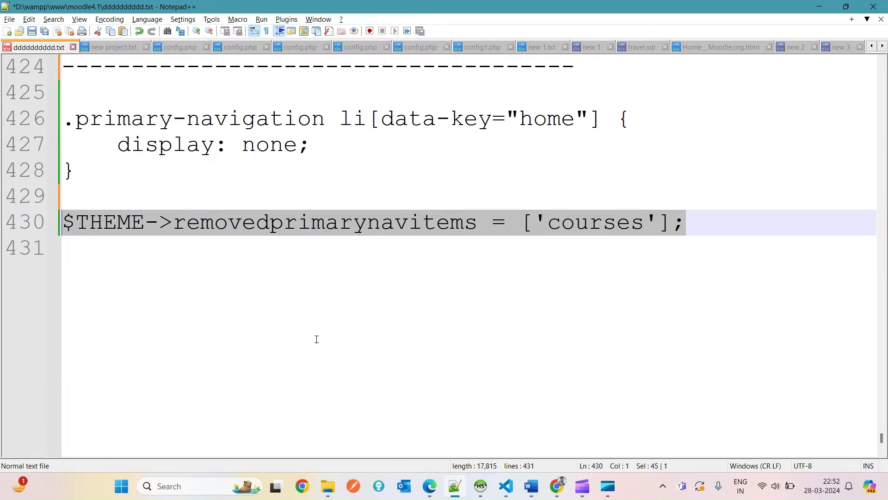
key("alt+Tab")
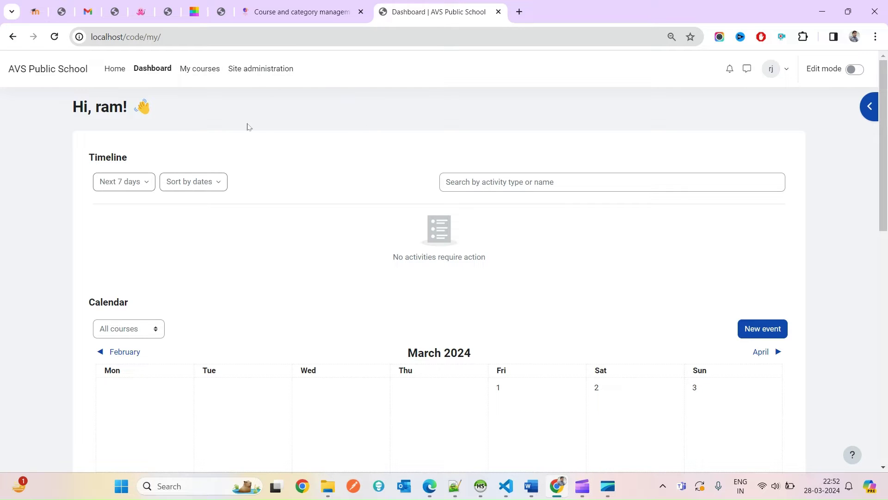
Step: Reset Chrome's page zoom to 100% and open Site administration
left_click(672, 37)
left_click(674, 64)
left_click(294, 80)
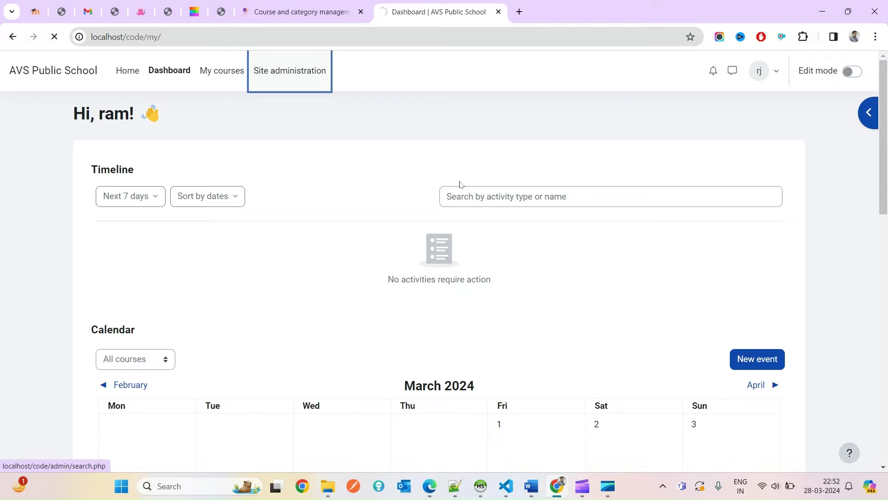
Step: Glance at the theme config.php in VS Code, then return to Site administration
left_click(506, 486)
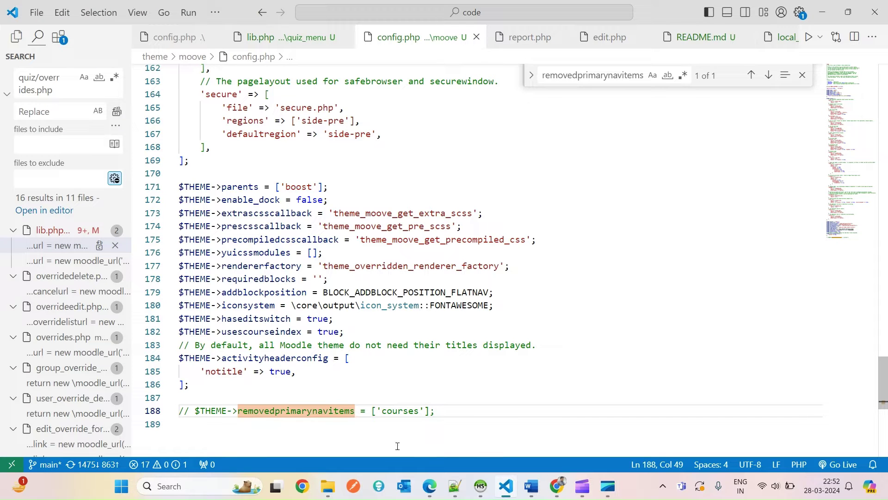
key("alt+Tab")
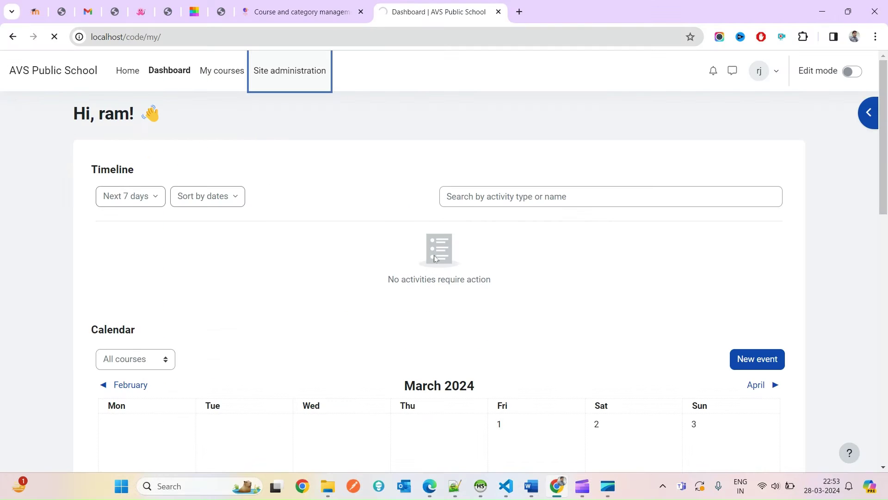
key("alt+Tab")
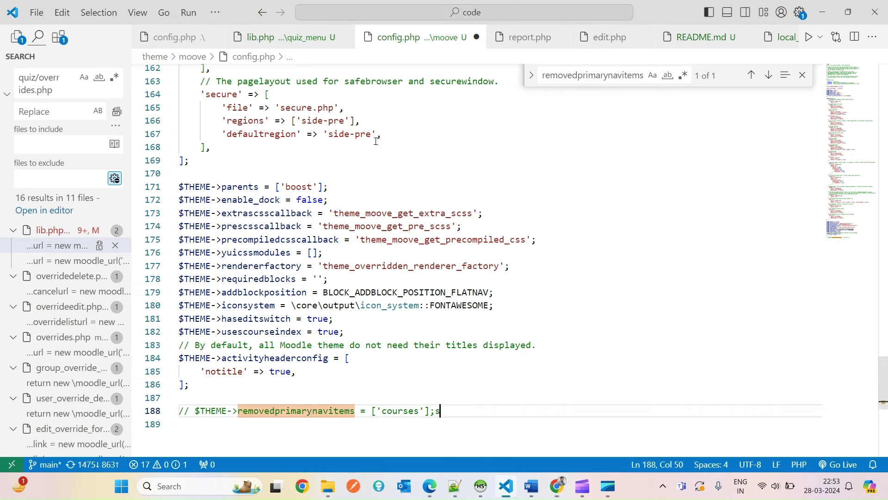
key("alt+Tab")
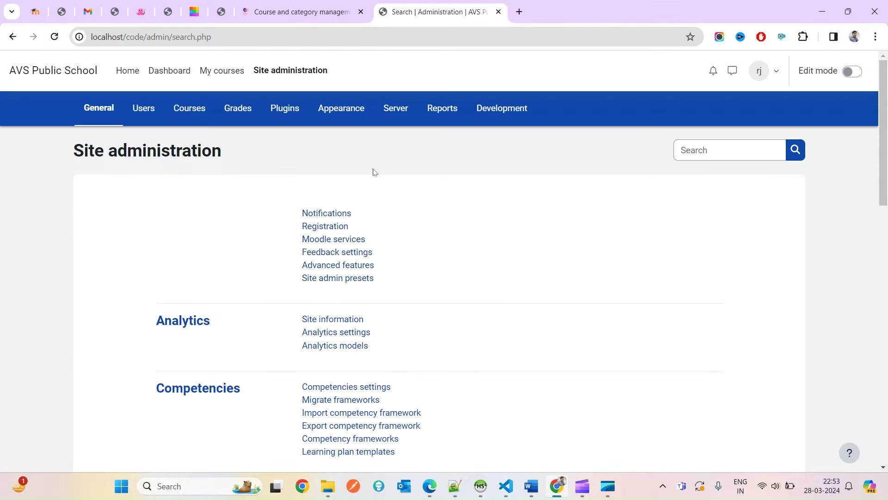
Step: Open the Additional HTML settings under Appearance
left_click(337, 117)
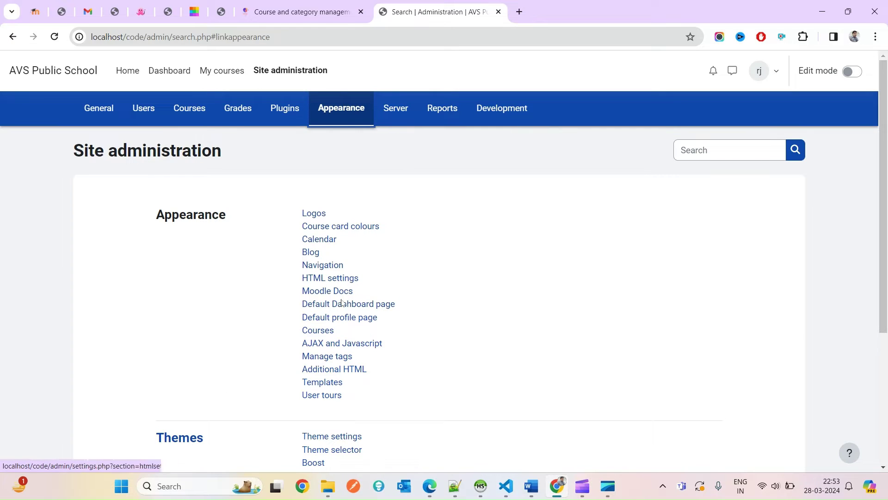
left_click(349, 368)
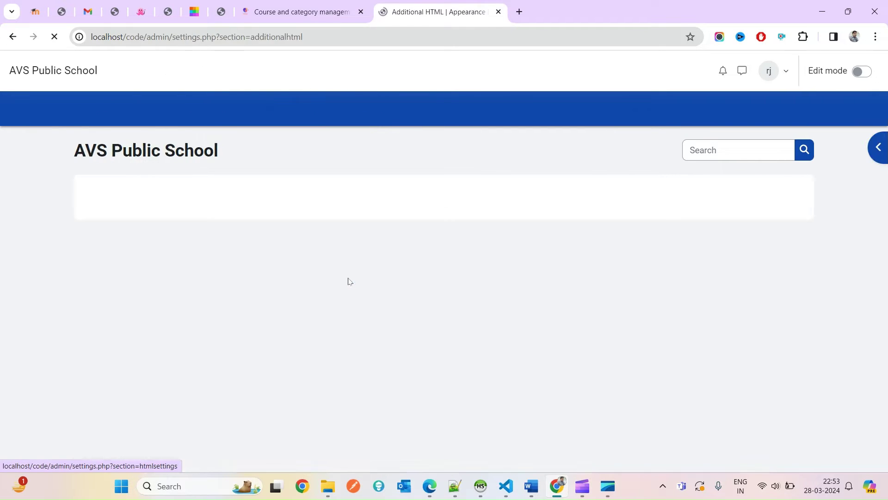
scroll(349, 276, "down", 4)
Step: Type an empty <style> … </style> block on two lines into the Within HEAD field
left_click(347, 199)
scroll(347, 200, "up", 1)
type("<sty")
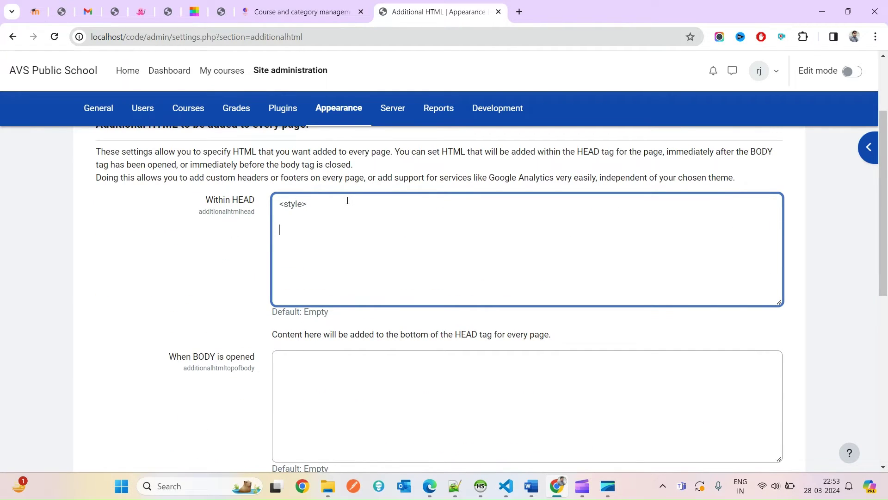
type("le>")
key("Return")
key("Return")
type("</sty")
right_click(222, 79)
Step: Inspect the My courses menu item to reveal its data-key mycourses
left_click(262, 235)
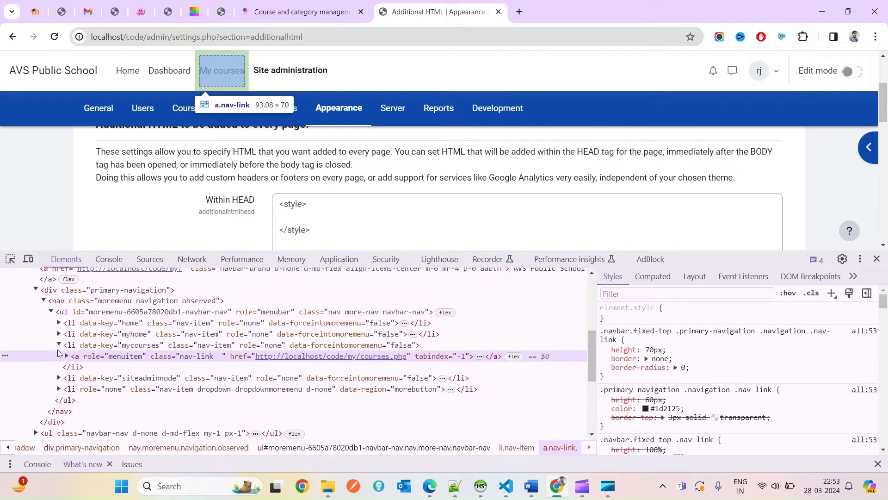
left_click(59, 345)
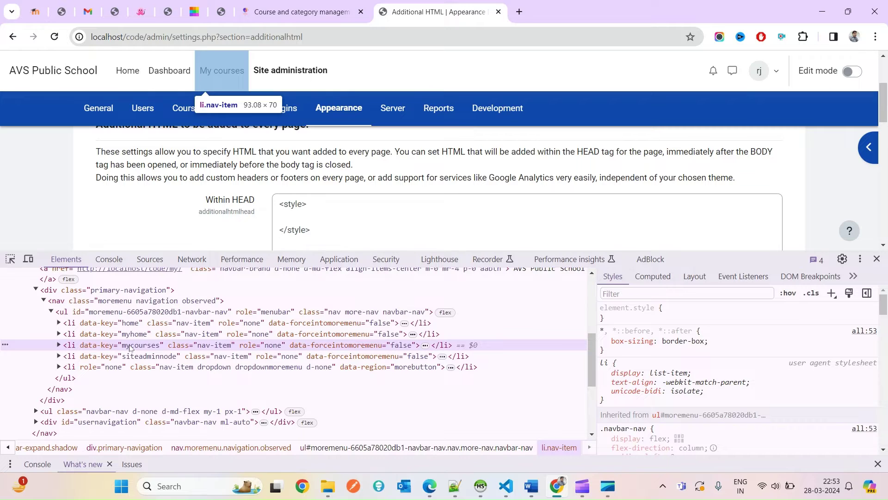
key("Right")
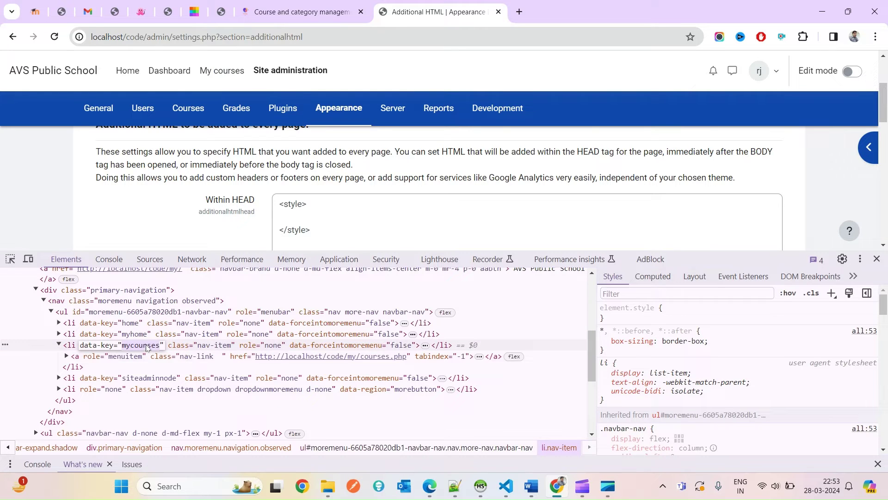
Step: In the notes, replace home with mycourses in the CSS rule and copy it
left_click(455, 486)
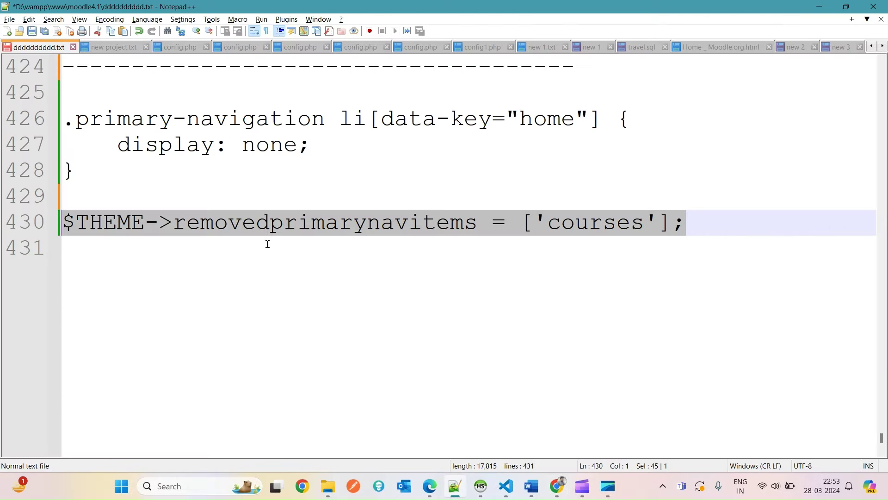
double_click(388, 118)
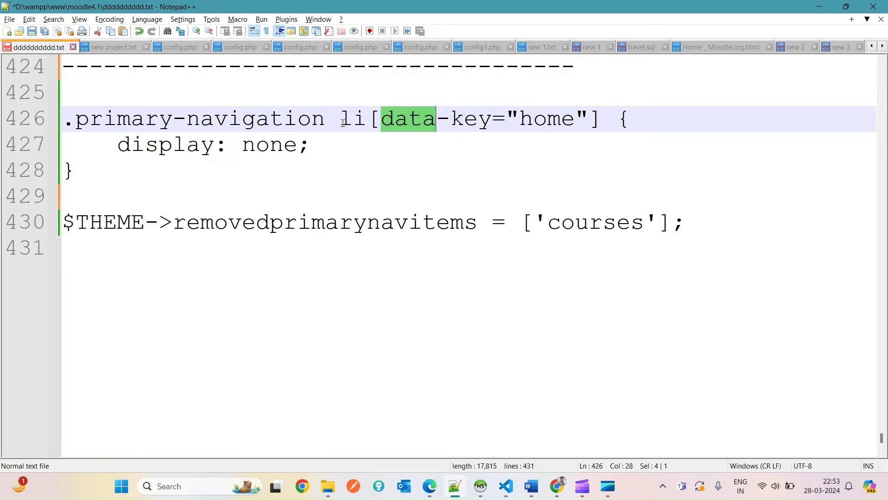
double_click(537, 121)
type("mycourses")
left_click_drag(196, 170, 63, 118)
key("ctrl+c")
key("alt+Tab")
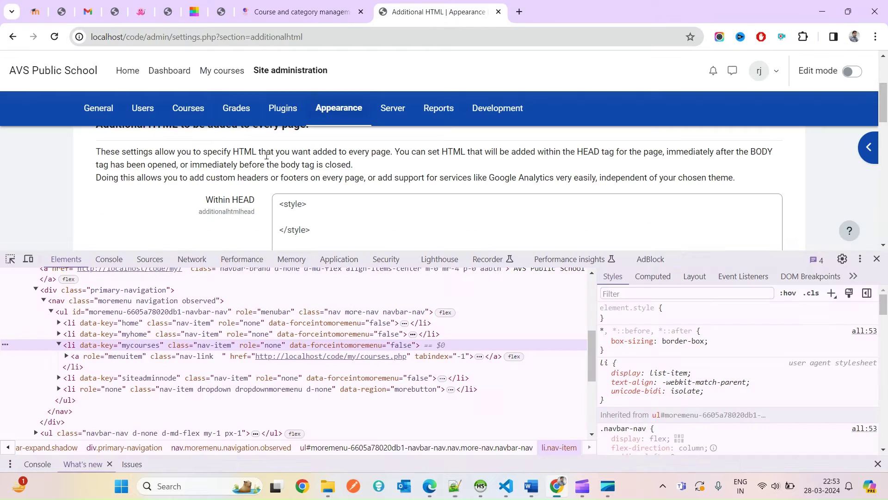
left_click(405, 226)
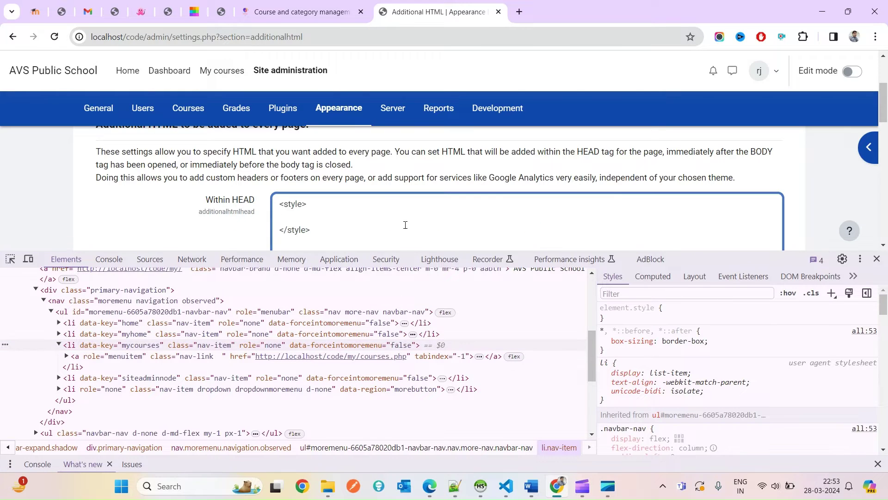
Step: Paste the mycourses hiding rule into Within HEAD and save the Additional HTML settings
key("ctrl+v")
left_click_drag(754, 255, 711, 325)
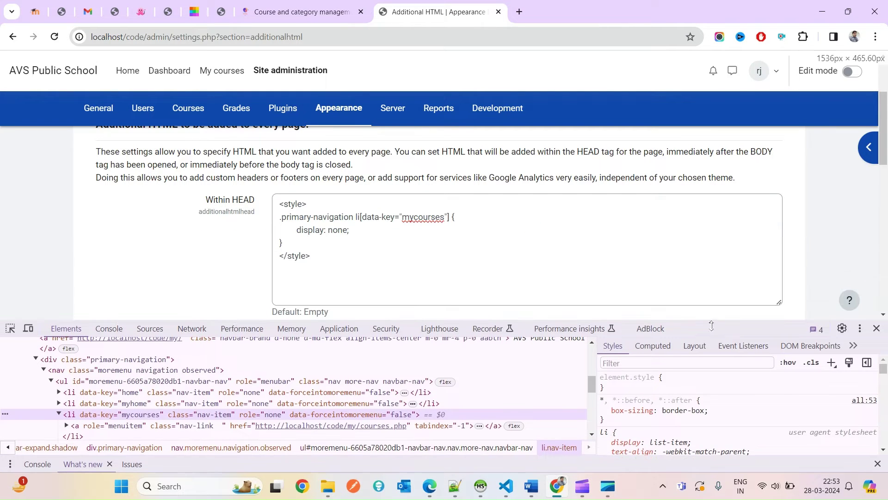
left_click(456, 213)
scroll(402, 237, "down", 5)
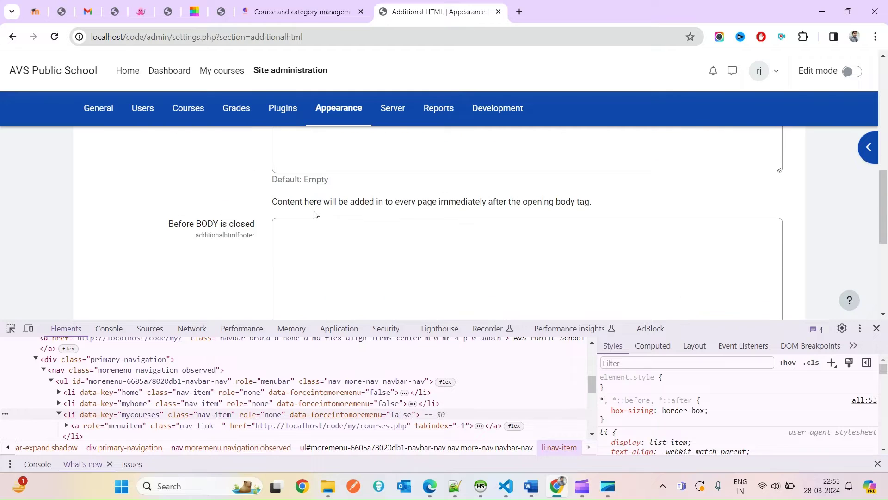
left_click(313, 154)
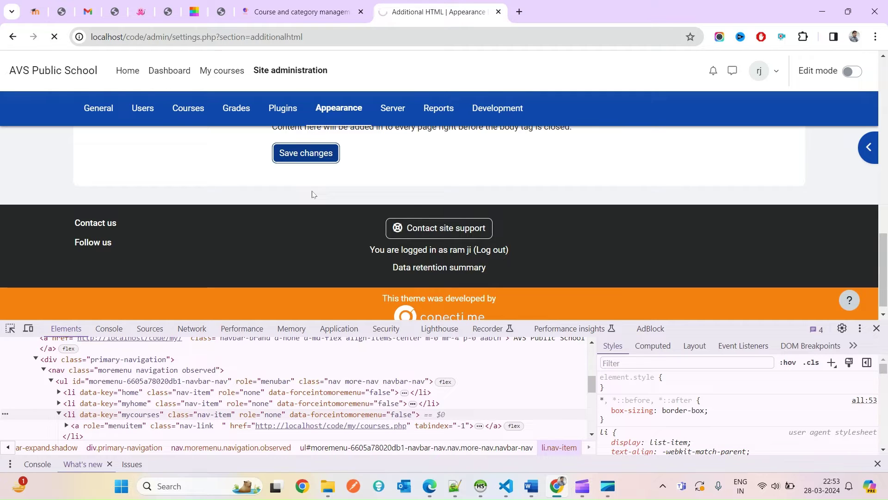
left_click(876, 329)
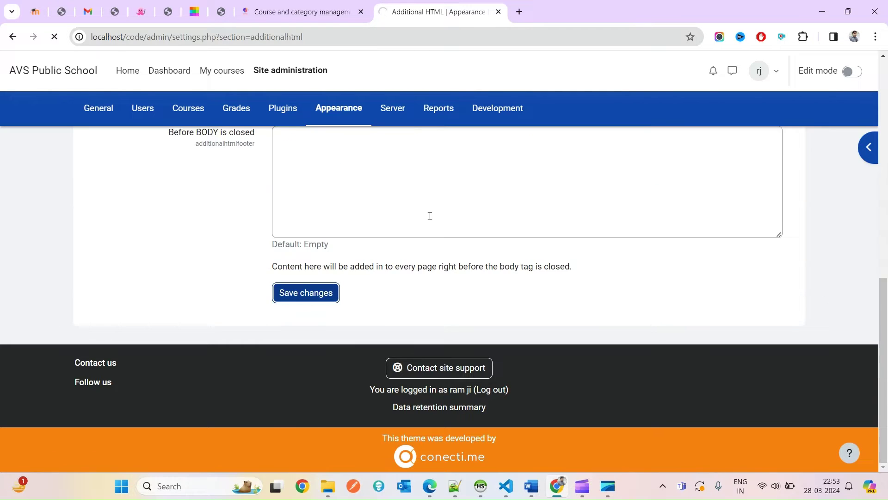
scroll(466, 234, "up", 10)
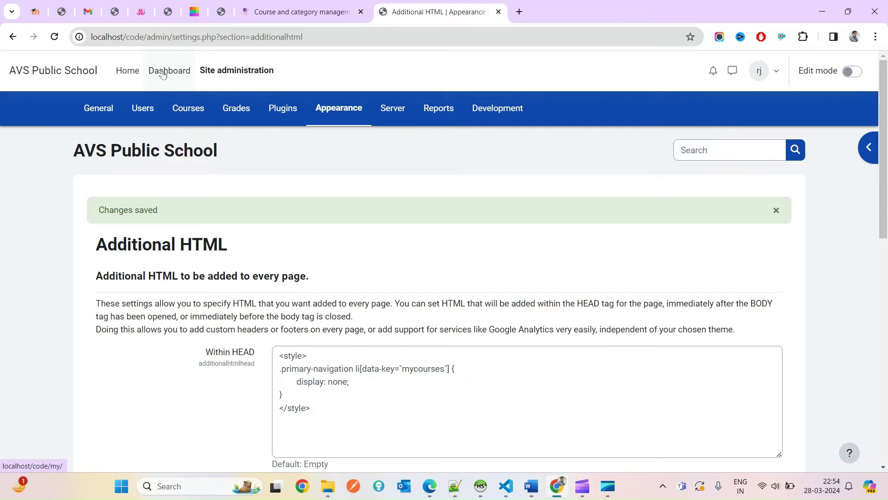
double_click(428, 370)
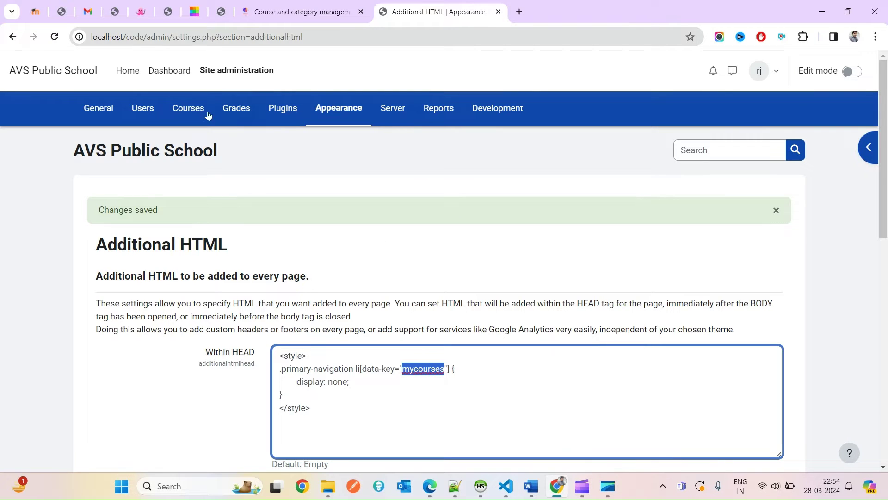
right_click(179, 77)
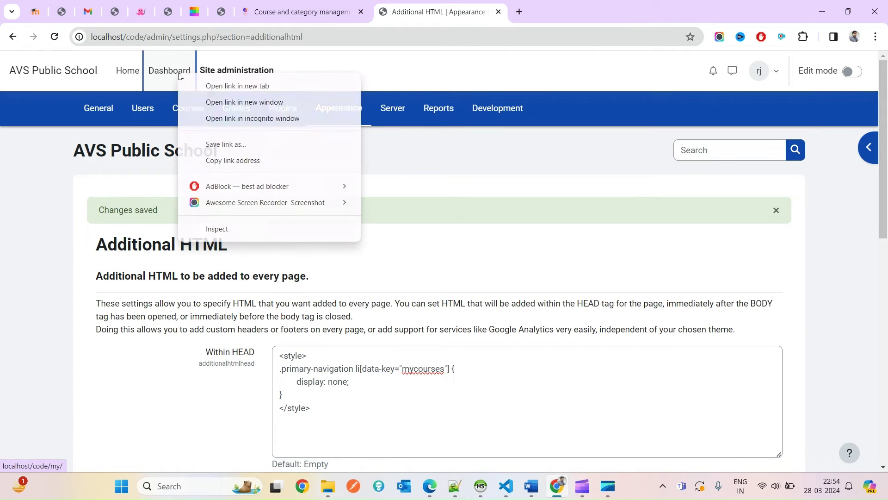
left_click(218, 229)
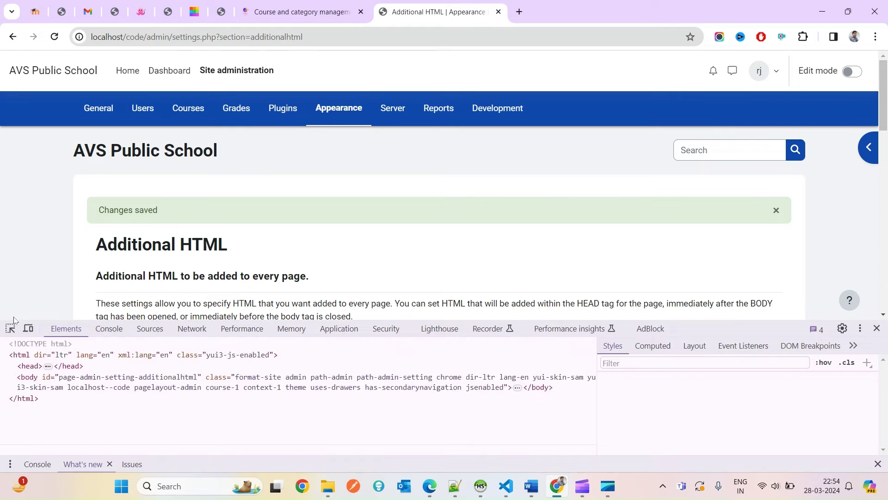
key("ctrl+shift+c")
left_click(125, 75)
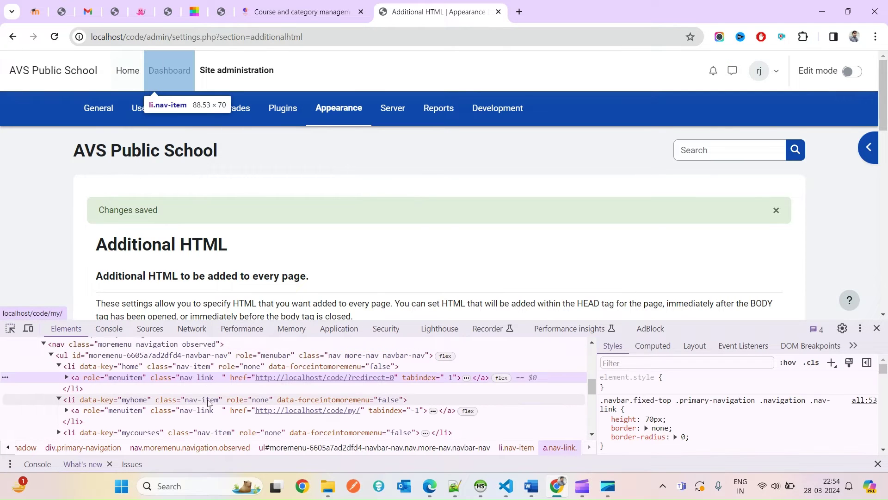
left_click(187, 370)
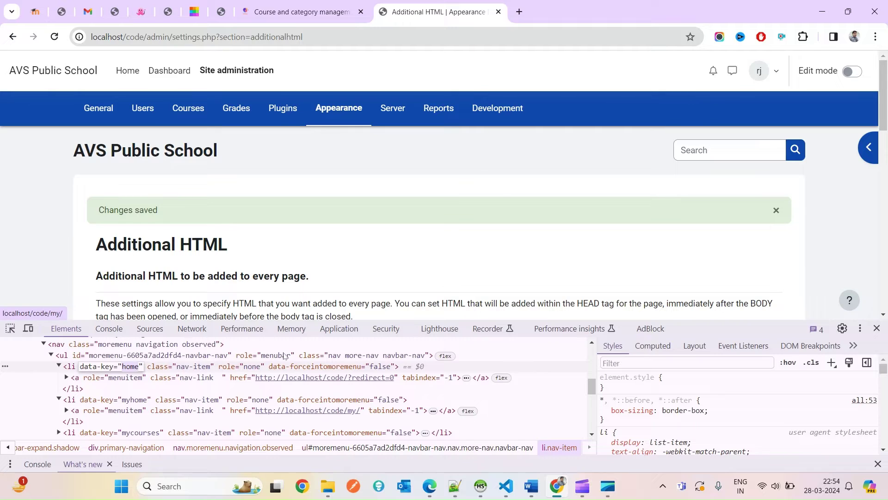
left_click(877, 328)
scroll(398, 277, "down", 3)
left_click_drag(454, 253, 276, 256)
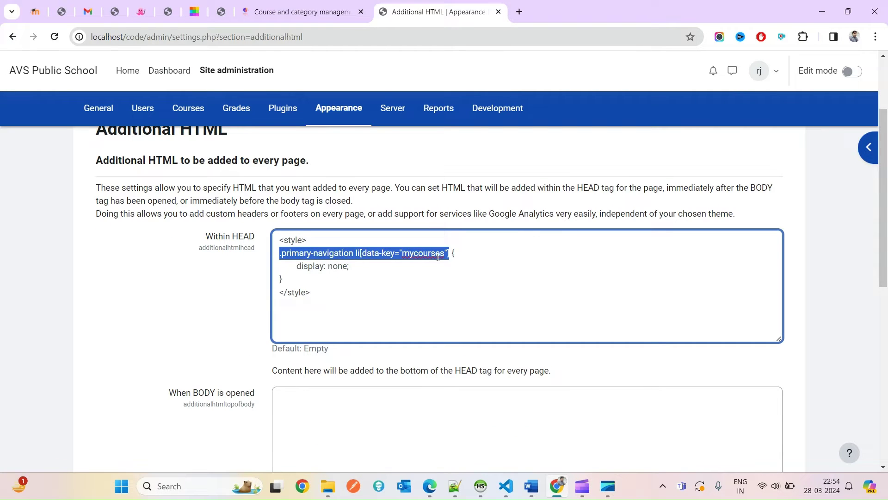
Step: Duplicate the mycourses selector in the Within HEAD rule and delete the stray 'home' text
left_click(391, 284)
type("home")
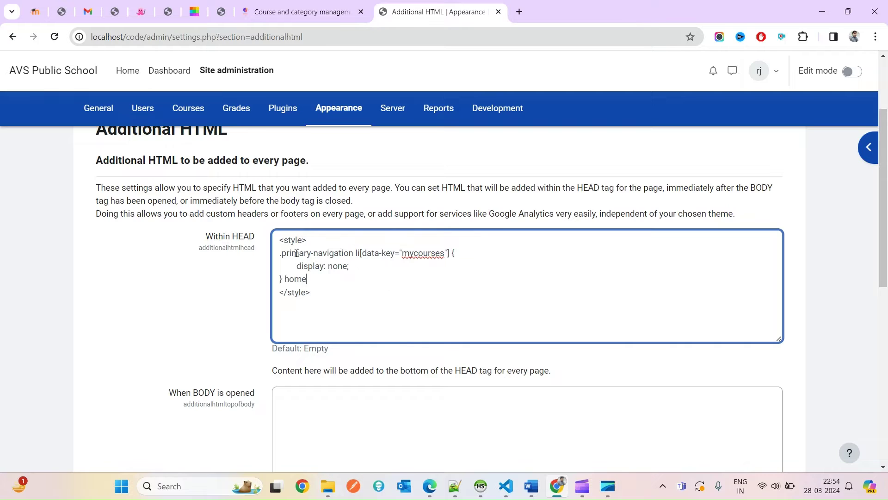
left_click_drag(280, 252, 451, 256)
key("BackSpace")
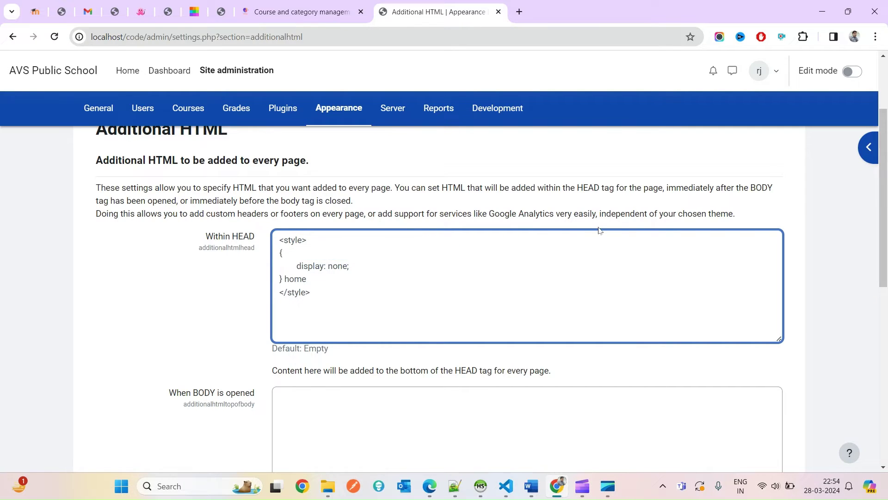
key("ctrl+v")
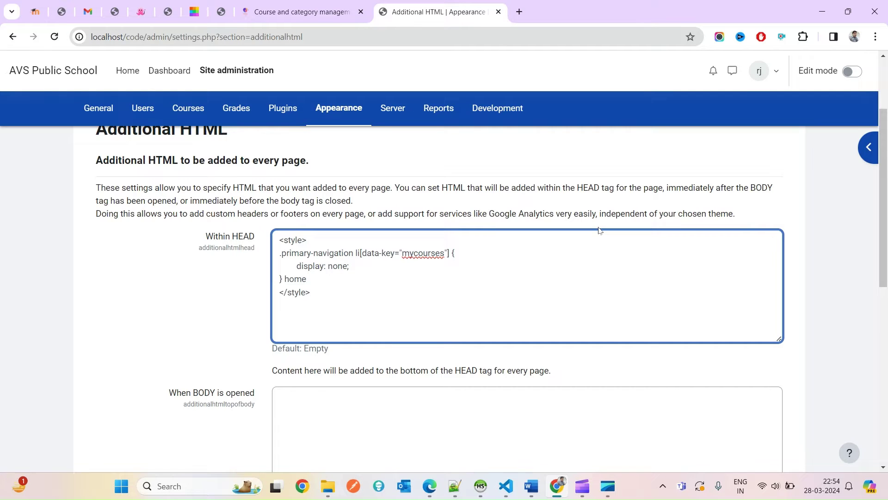
key("ctrl+v")
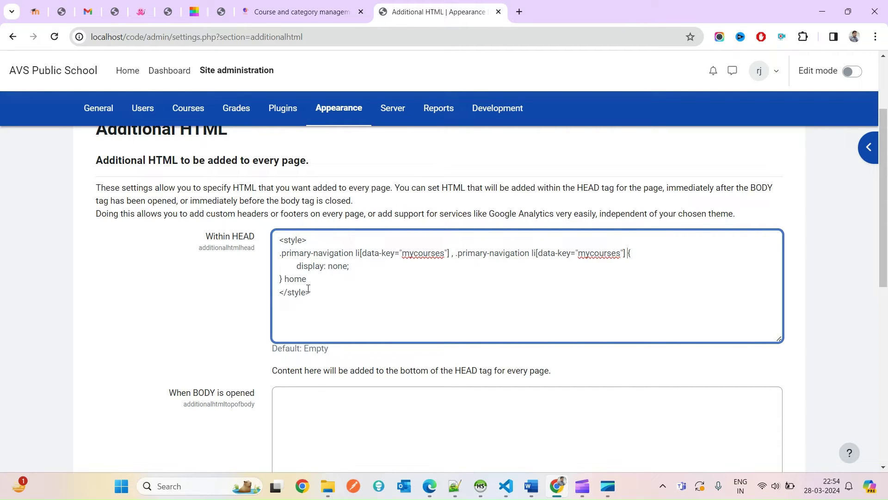
double_click(295, 278)
key("BackSpace")
Step: Change the second selector's data-key to home and save the Additional HTML settings
double_click(589, 250)
type("home")
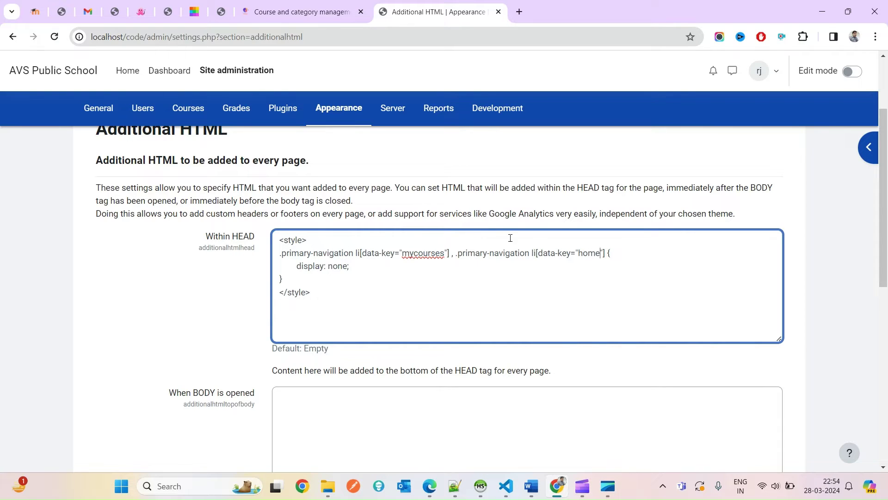
scroll(488, 313, "down", 9)
scroll(357, 341, "up", 8)
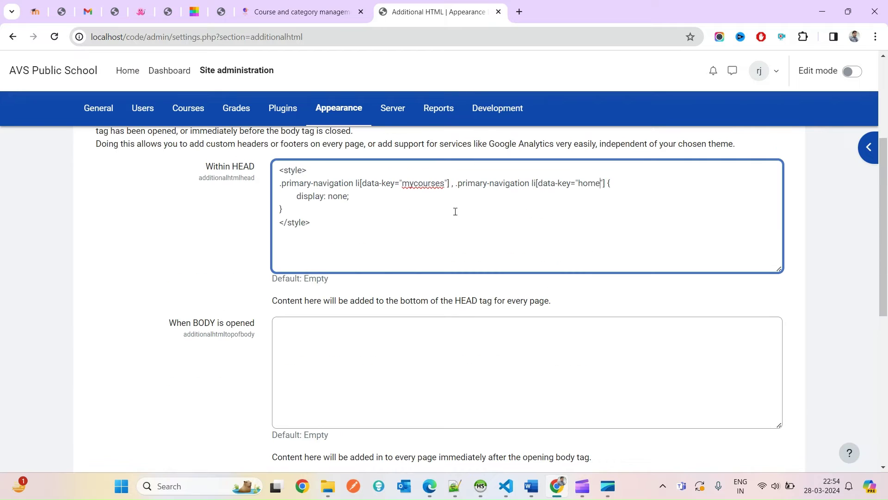
scroll(416, 259, "down", 9)
left_click(308, 293)
scroll(305, 292, "up", 7)
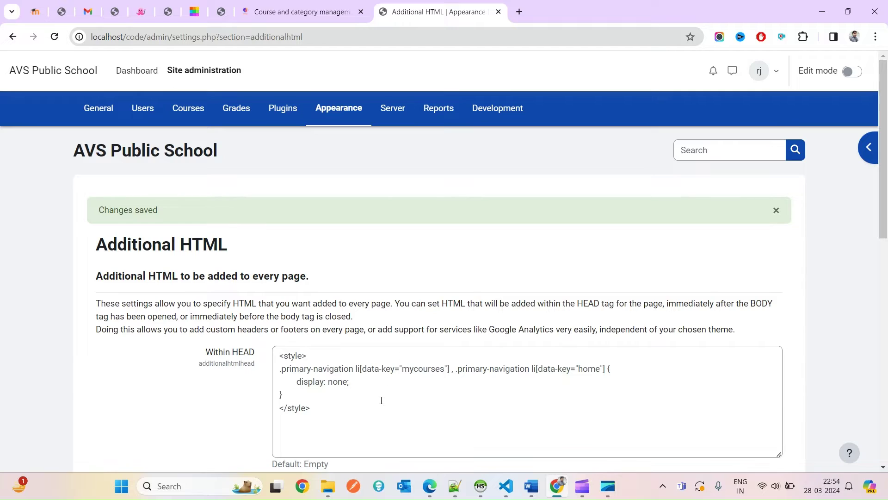
scroll(381, 402, "down", 1)
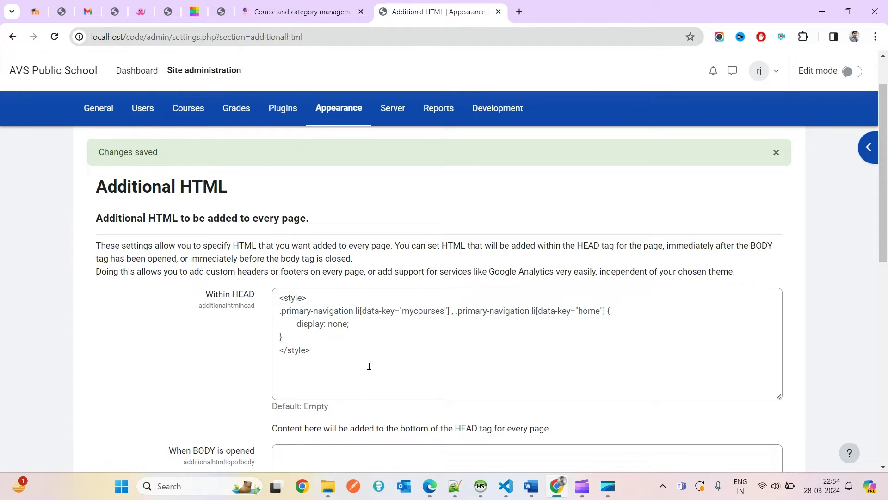
Step: In File Explorer, close the uploads Properties dialog and go to the www folder
mouse_move(326, 491)
left_click(298, 430)
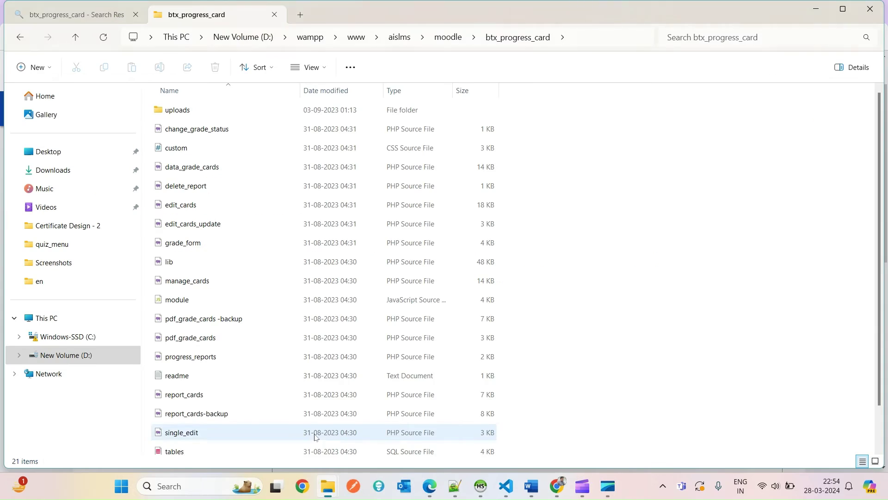
left_click(394, 399)
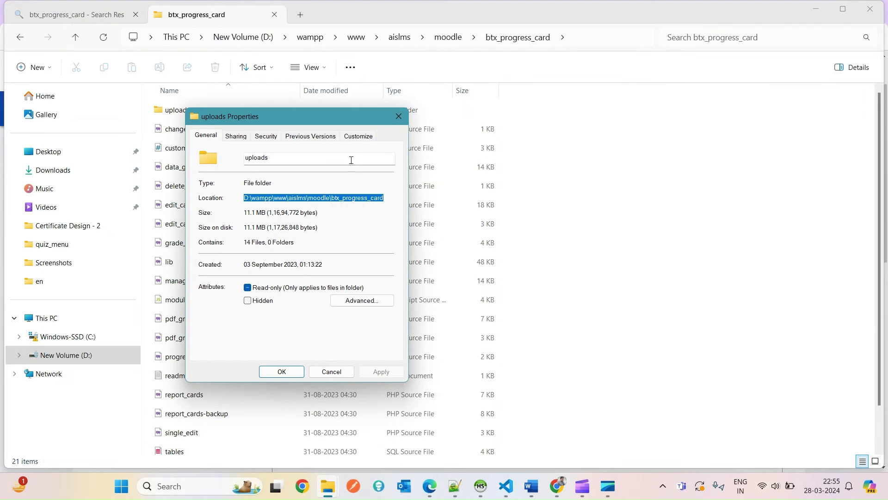
left_click(392, 114)
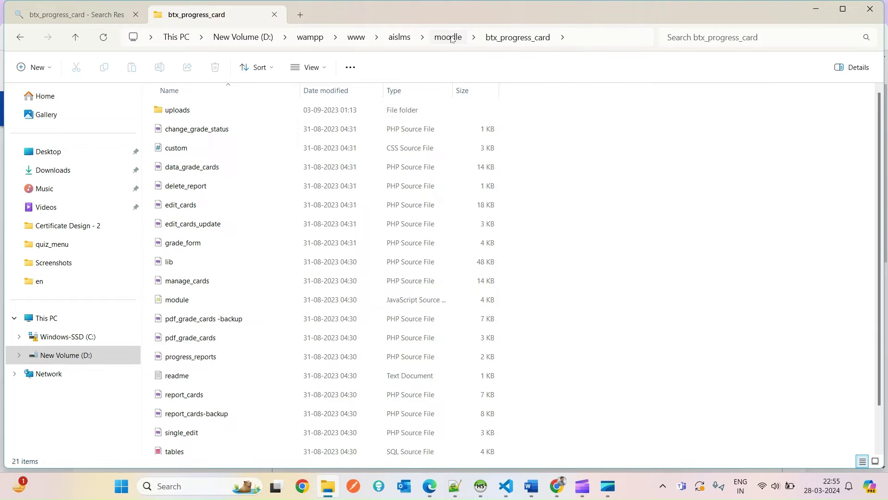
key("alt+Up")
key("alt+Up")
key("alt+Up")
left_click(633, 171)
Step: Navigate to code\theme\moove and open its config file
type("code")
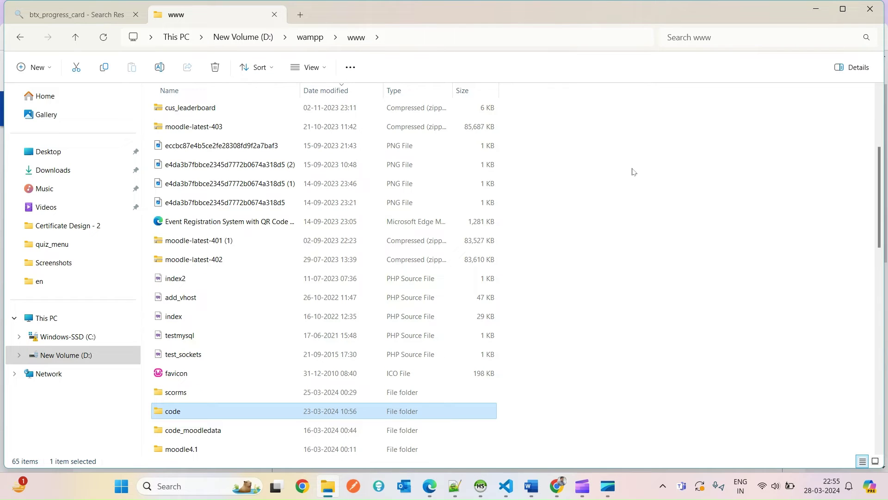
key("Return")
type("theme")
key("Return")
left_click(227, 148)
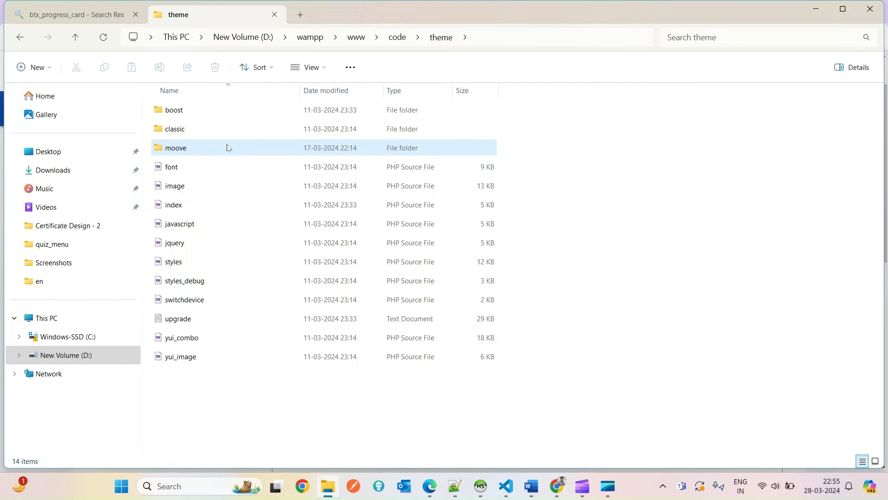
double_click(227, 147)
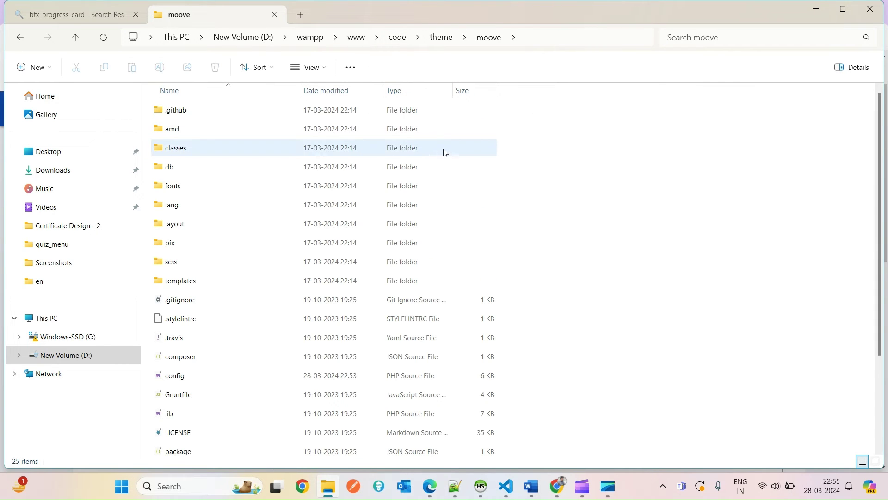
key("alt+Tab")
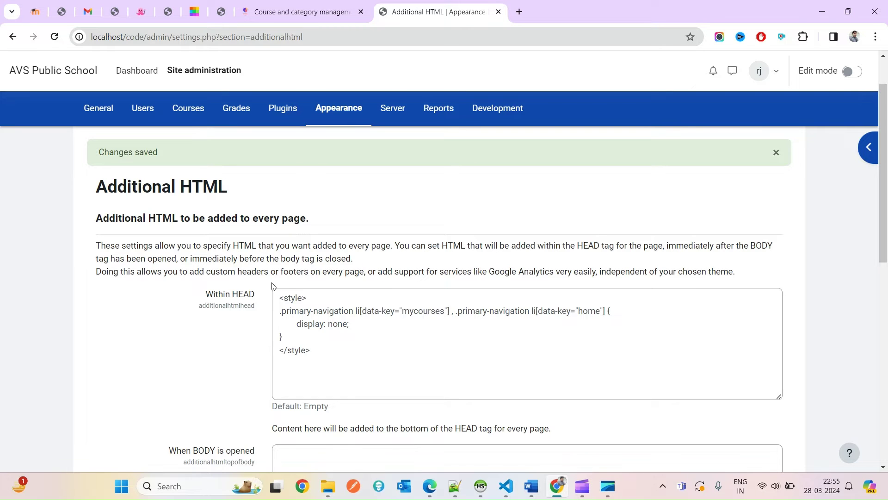
key("alt+Tab")
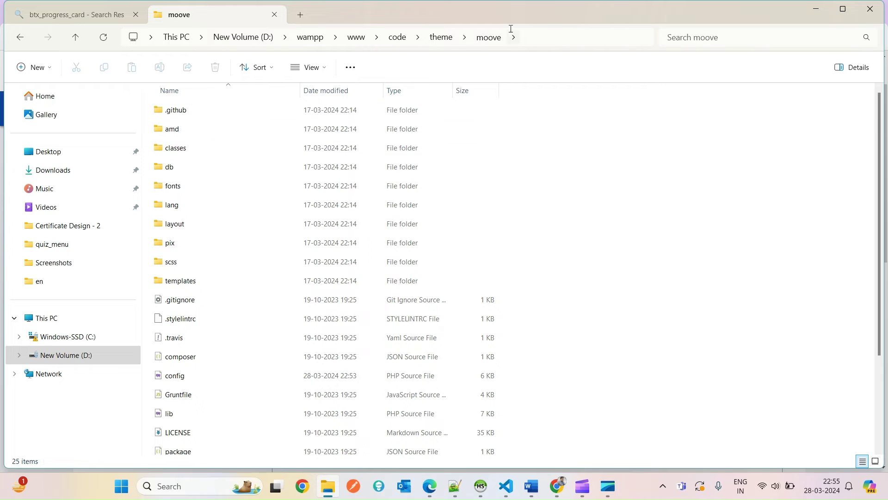
key("c")
key("c")
key("c")
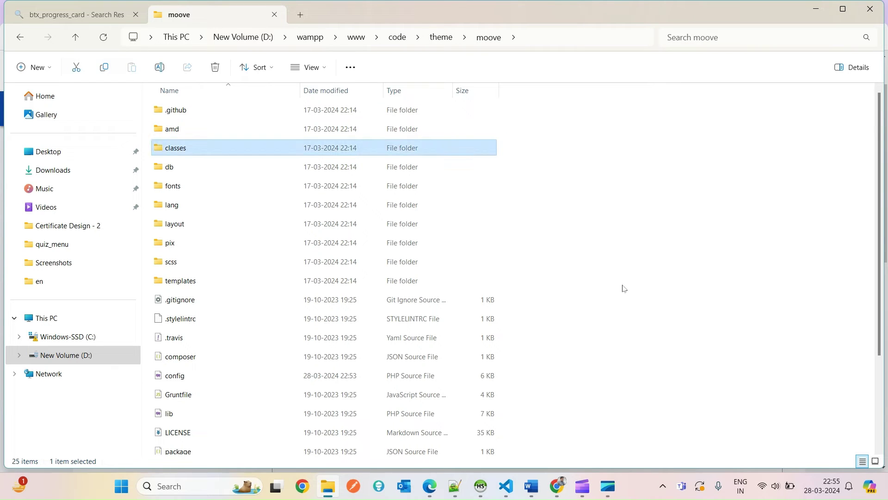
key("Return")
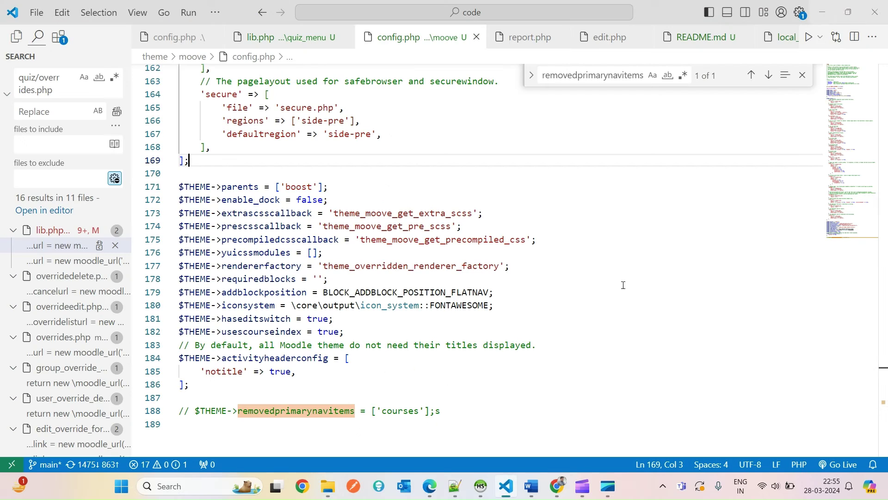
Step: Remove the stray 's' and uncomment the removedprimarynavitems line 188 in config.php
scroll(319, 316, "down", 1)
left_click(473, 354)
key("BackSpace")
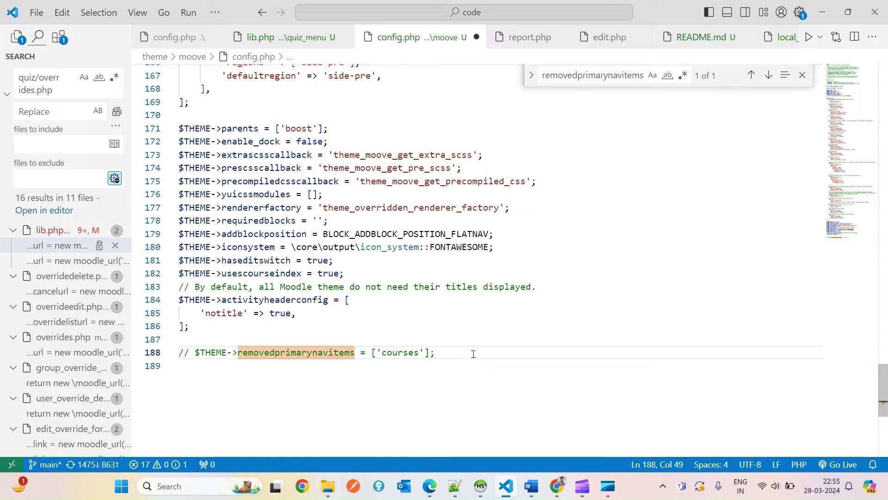
key("ctrl+slash")
scroll(469, 351, "up", 2)
scroll(468, 351, "down", 2)
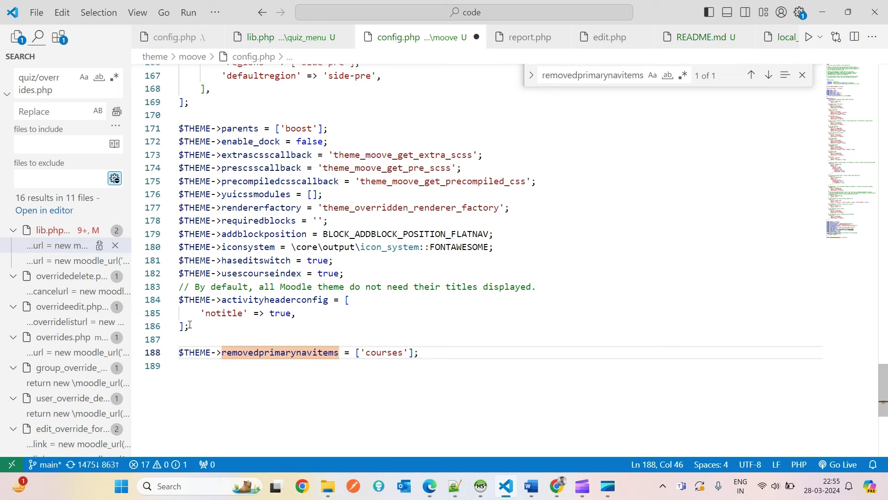
Step: Save config.php with removedprimarynavitems = ['courses'] active, then comment that line out again
double_click(258, 354)
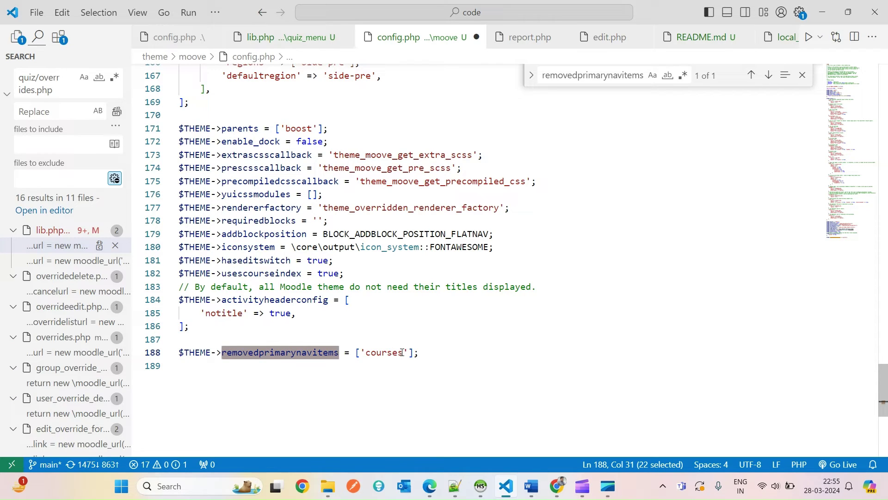
double_click(402, 352)
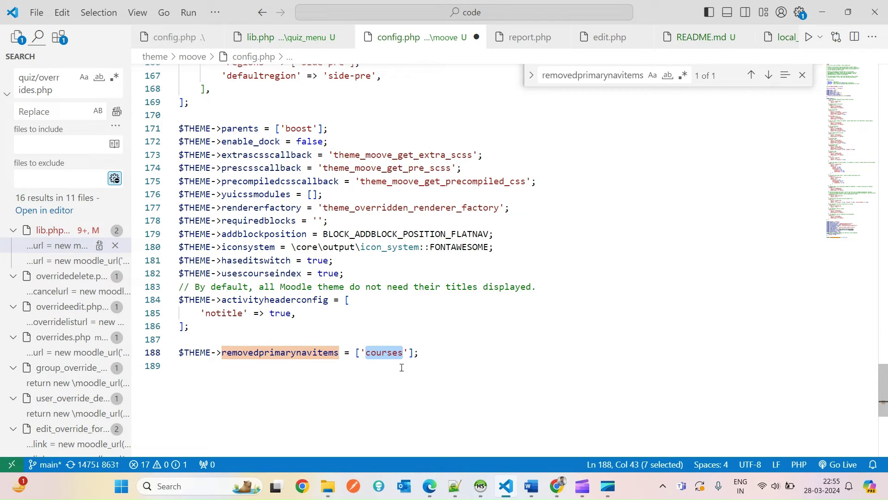
key("alt+Tab")
key("alt+Tab")
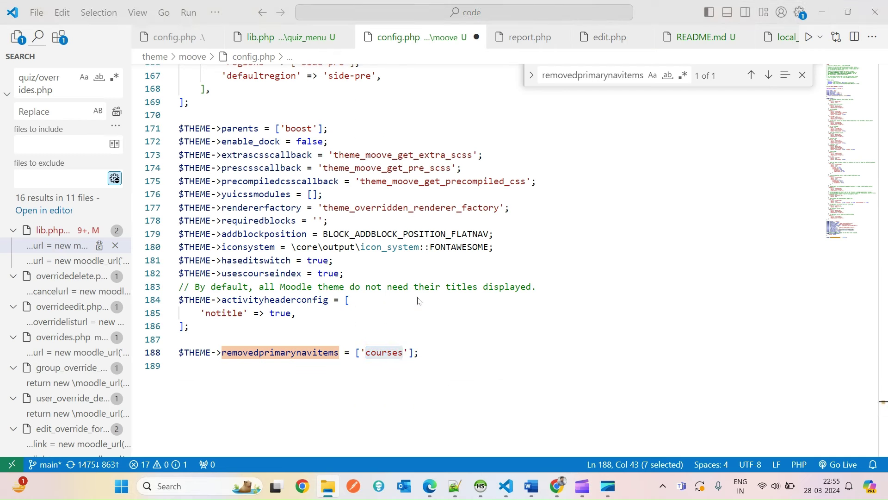
key("ctrl+s")
key("ctrl+/")
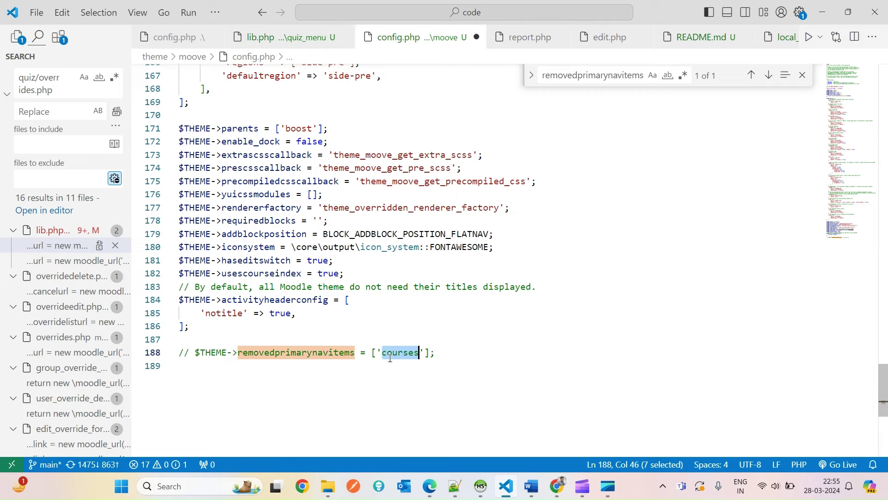
key("alt+Tab")
key("alt+Tab")
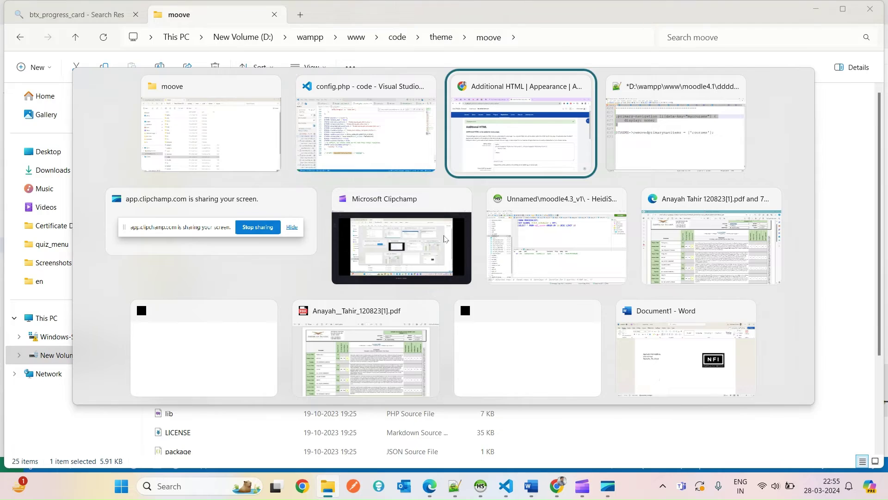
Step: Delete the whole style block from Within HEAD and save the Additional HTML settings
left_click_drag(347, 369, 275, 288)
key("ctrl+c")
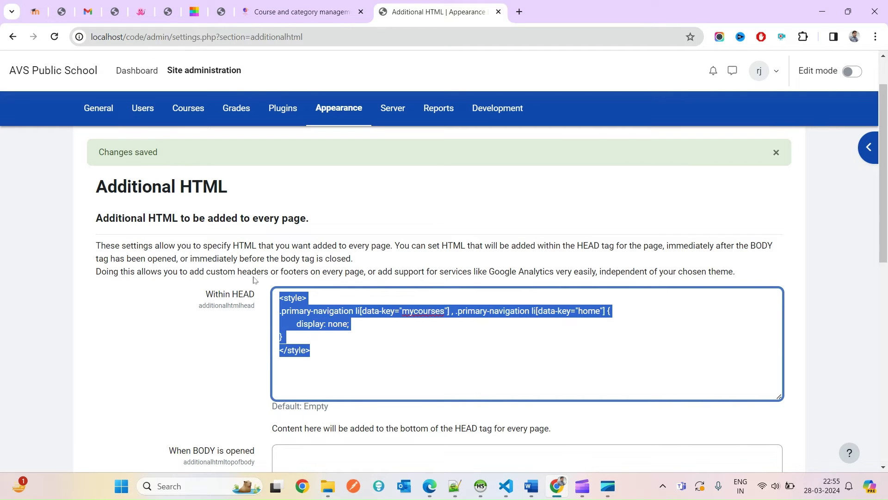
key("Delete")
scroll(444, 312, "down", 8)
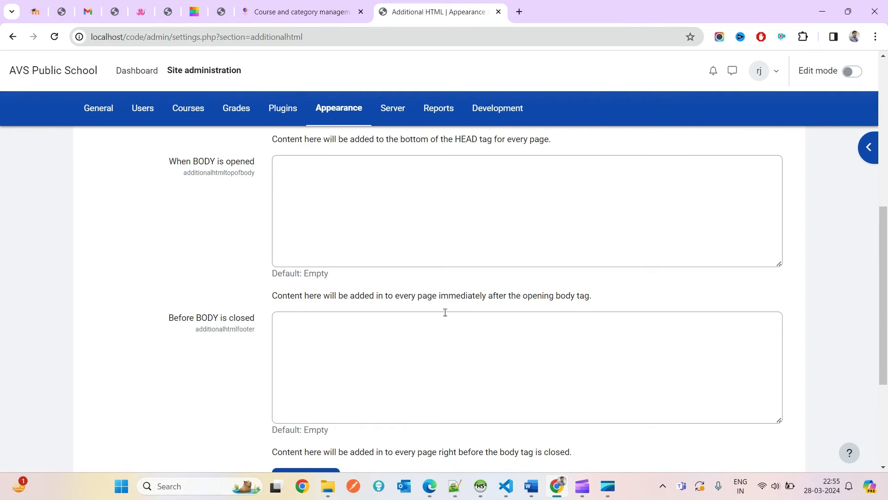
left_click(308, 307)
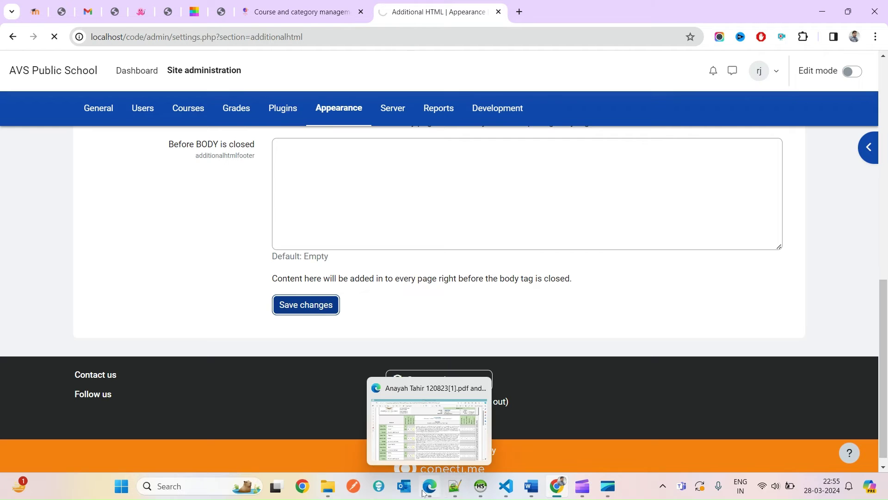
Step: Paste the removed style block into the Notepad++ notes for reference
left_click(454, 486)
left_click(149, 302)
key("ctrl+v")
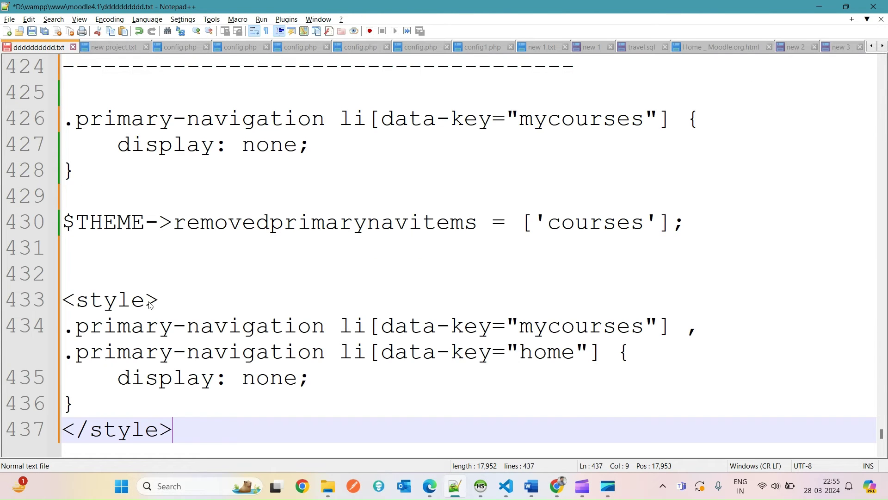
key("alt+Tab")
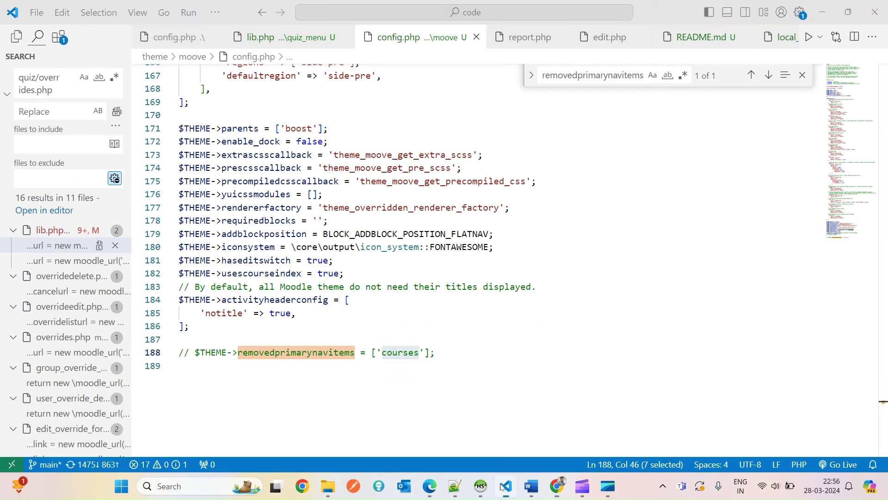
left_click(506, 486)
Step: Uncomment line 188 of moove's config.php and reload the Moodle page to check navigation
key("ctrl+slash")
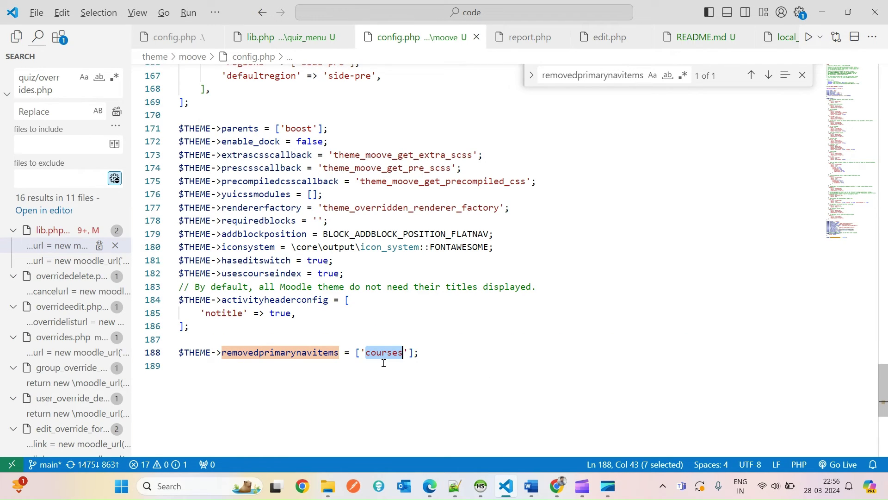
key("alt+Tab")
right_click(411, 175)
left_click(449, 218)
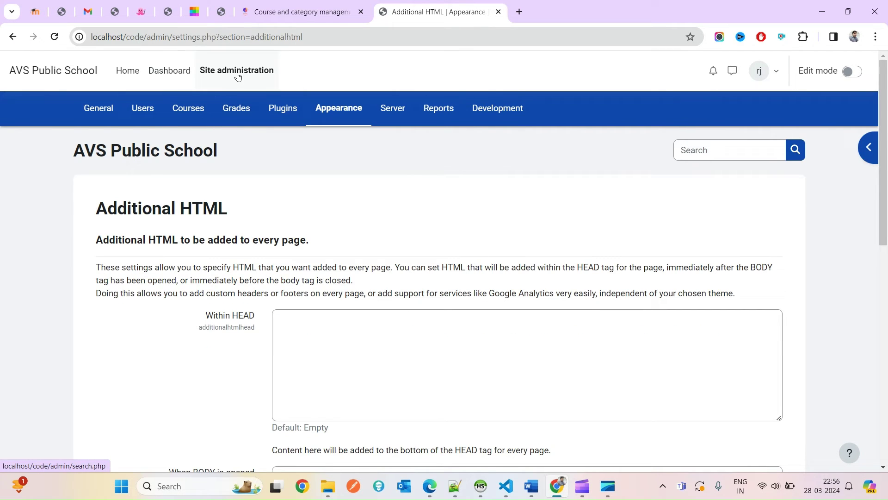
Step: Select the removedprimarynavitems line in config.php, then open Moodle's Appearance settings
key("alt+Tab")
left_click_drag(460, 358, 176, 353)
key("ctrl+c")
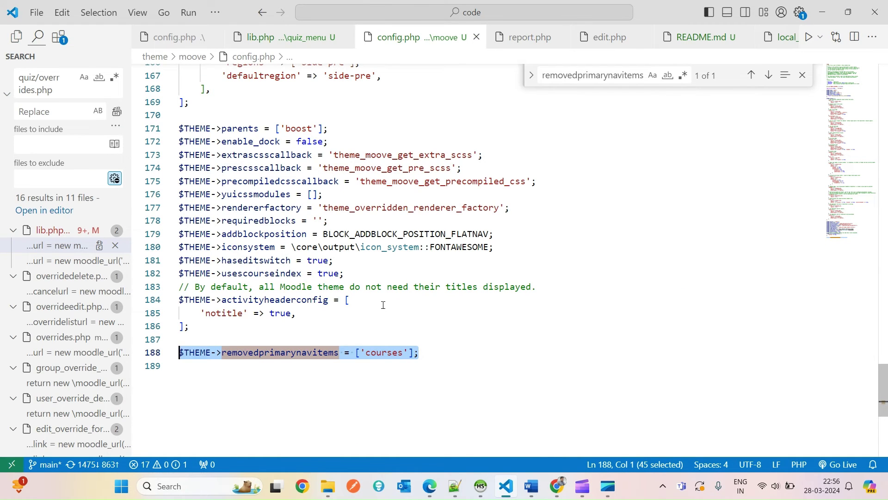
key("alt+Tab")
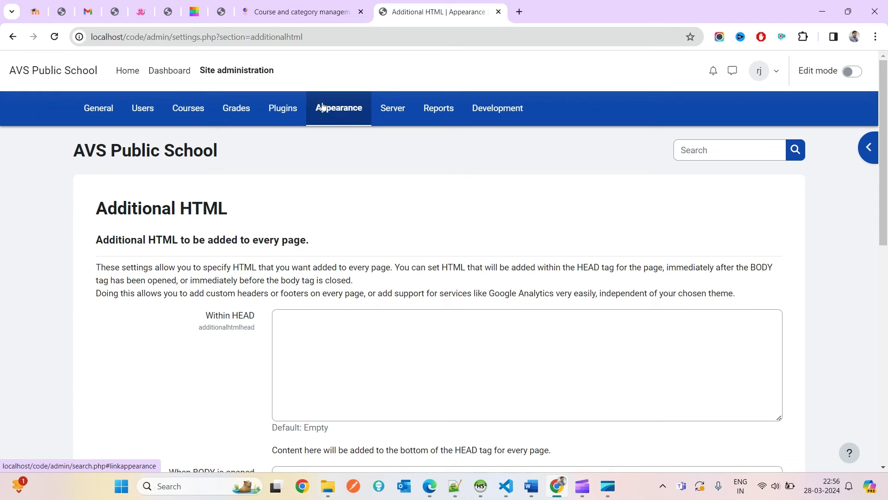
left_click(339, 115)
Step: Make Boost the site theme from Appearance's Theme selector
scroll(339, 113, "down", 10)
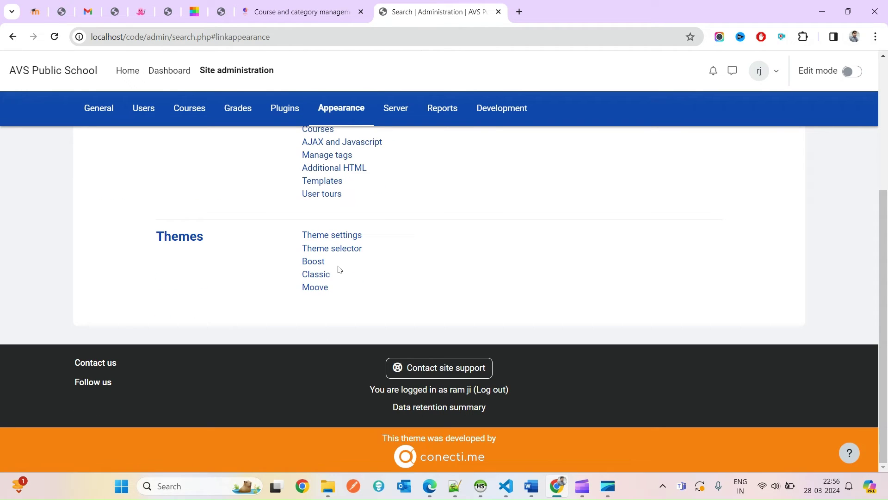
left_click(340, 251)
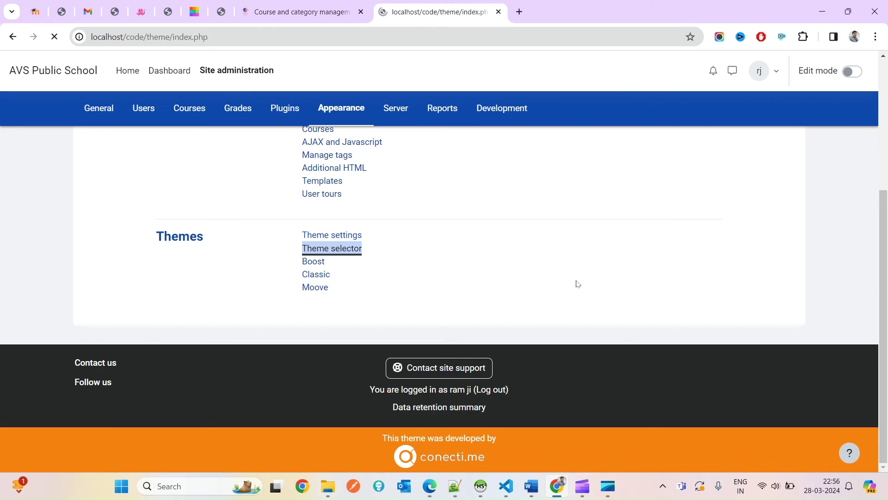
scroll(577, 283, "down", 3)
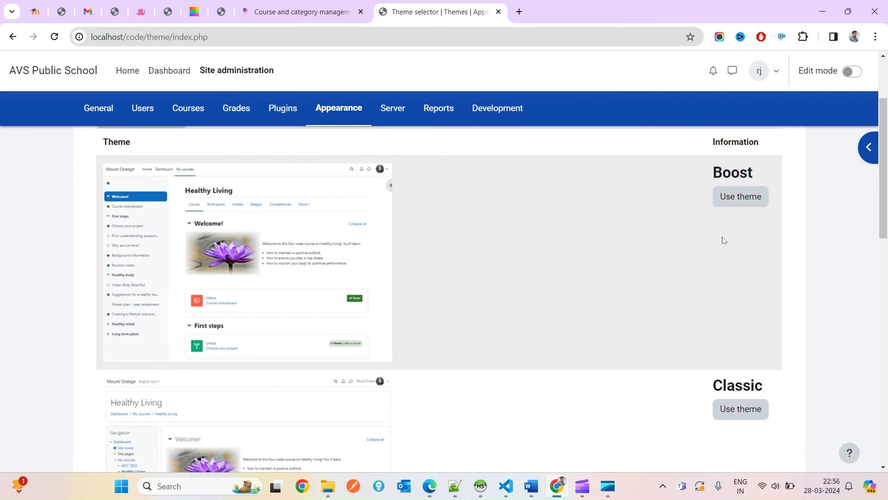
left_click(740, 196)
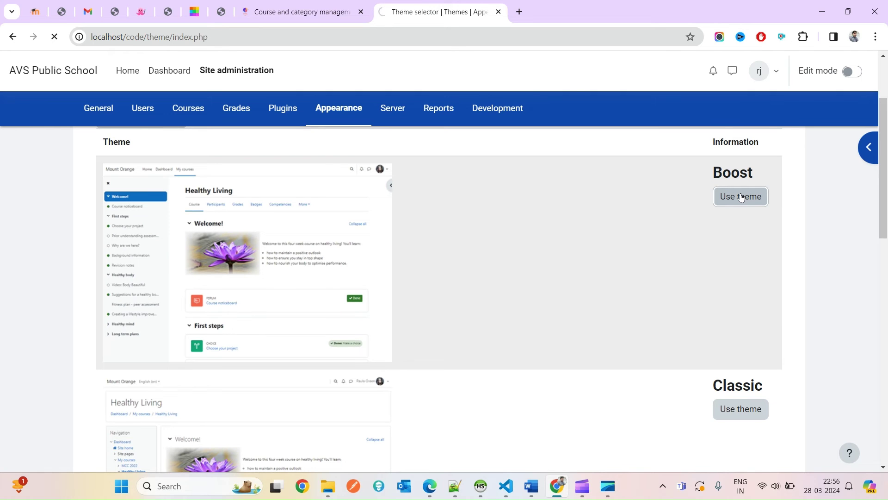
Step: Check the code editor, then bring up the moove theme folder in File Explorer
key("alt+Tab")
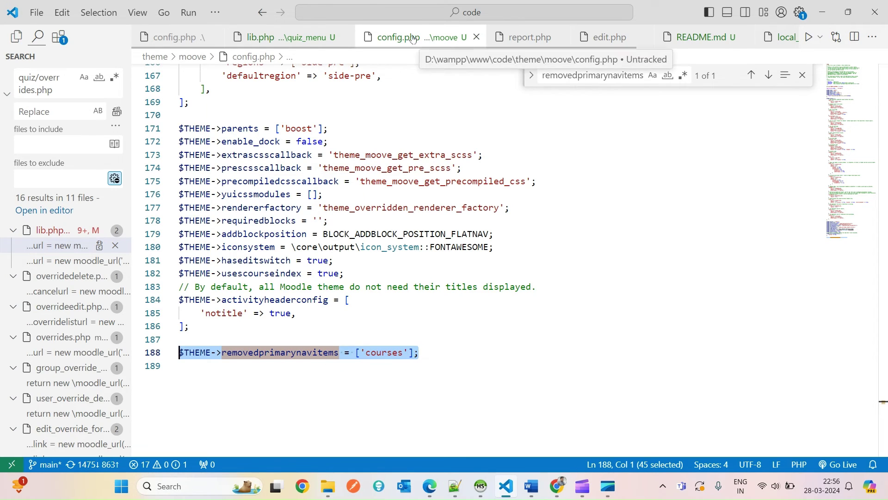
key("alt+Tab")
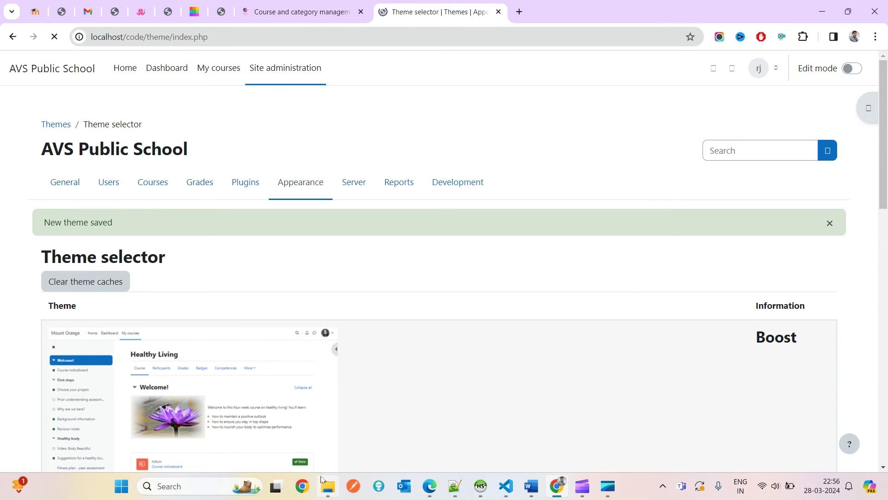
left_click(330, 490)
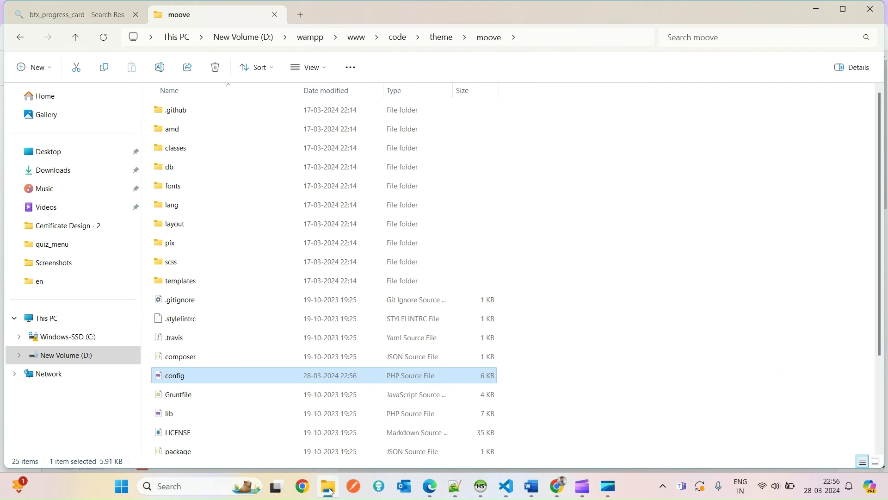
Step: Open the Boost theme's config.php in VS Code alongside the Moove one
left_click(444, 38)
key("Up")
key("Up")
key("Return")
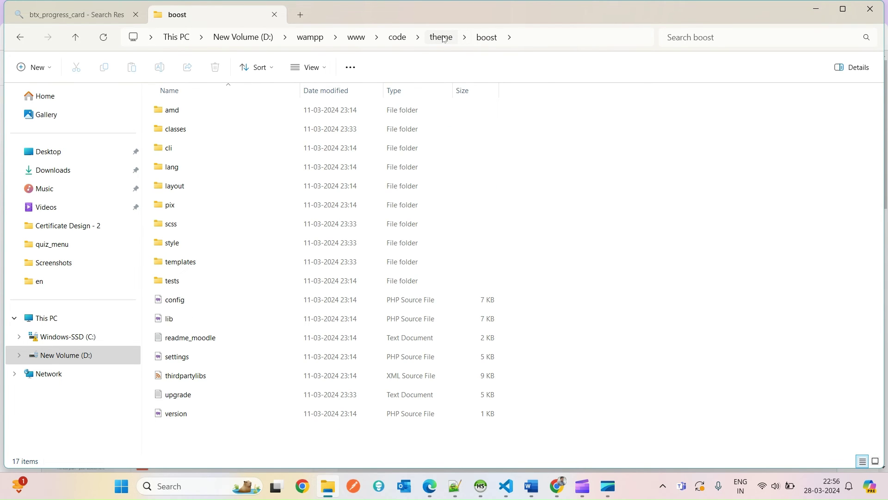
left_click(182, 300)
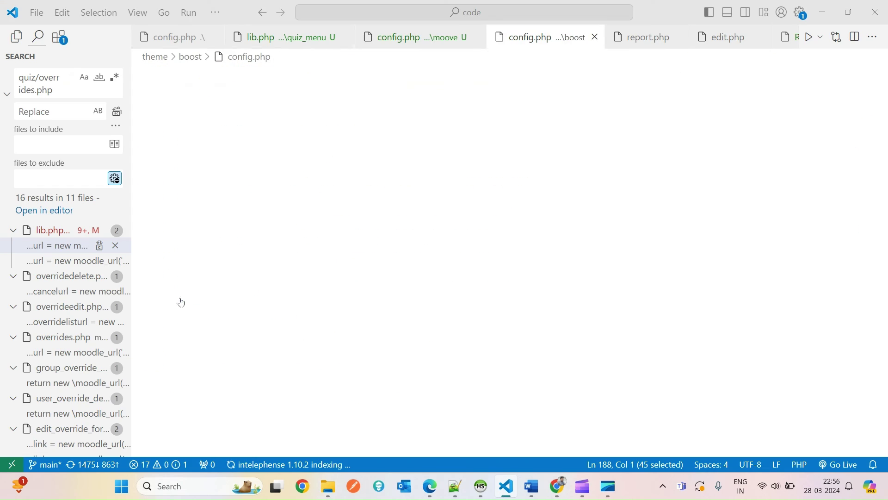
left_click(426, 30)
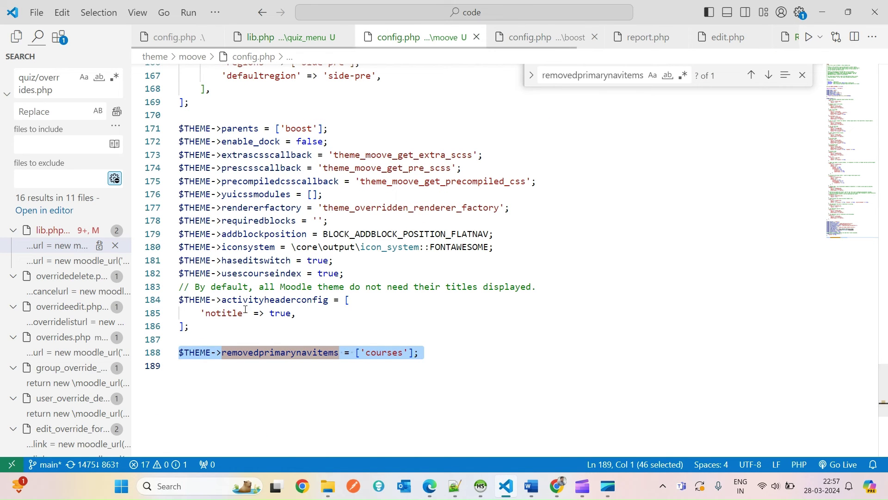
left_click(568, 41)
Step: Paste the removedprimarynavitems = ['courses'] line at the end of Boost's config.php
scroll(358, 348, "down", 10)
scroll(359, 347, "down", 20)
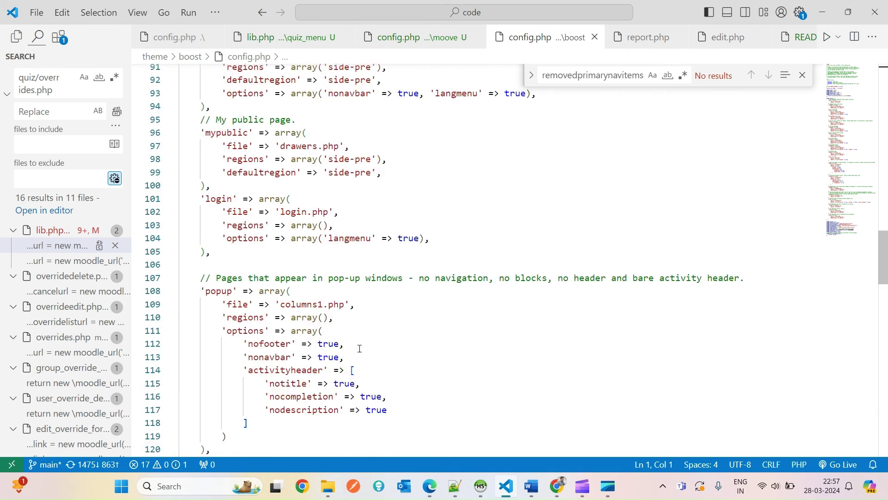
left_click(213, 172)
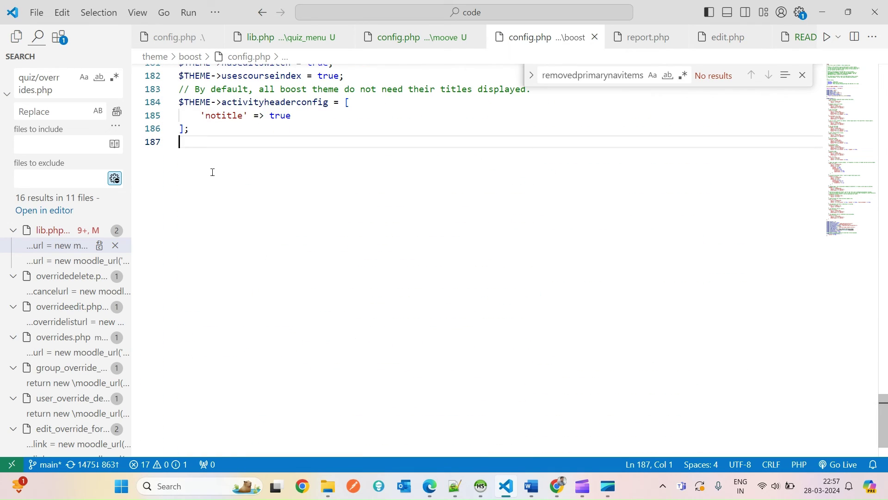
key("ctrl+v")
Step: Reload Moodle's theme selector page and review the new setting line in config.php
key("alt+Tab")
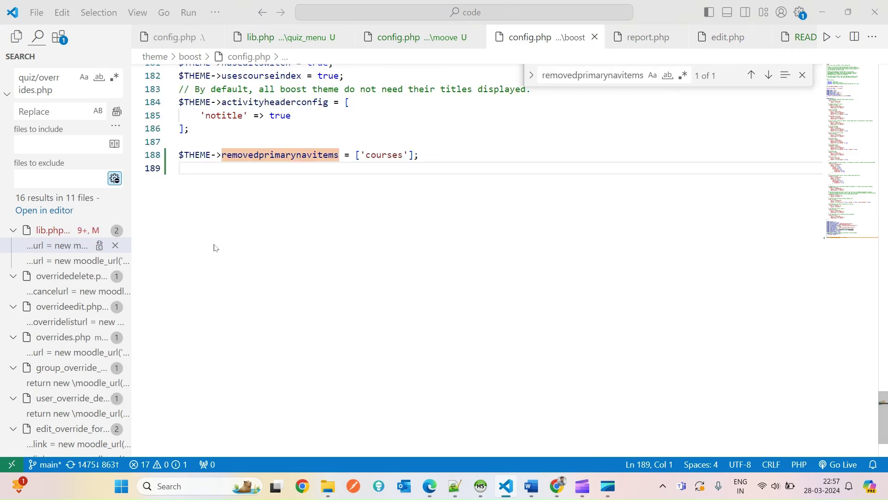
key("alt+Tab")
key("Tab")
right_click(389, 109)
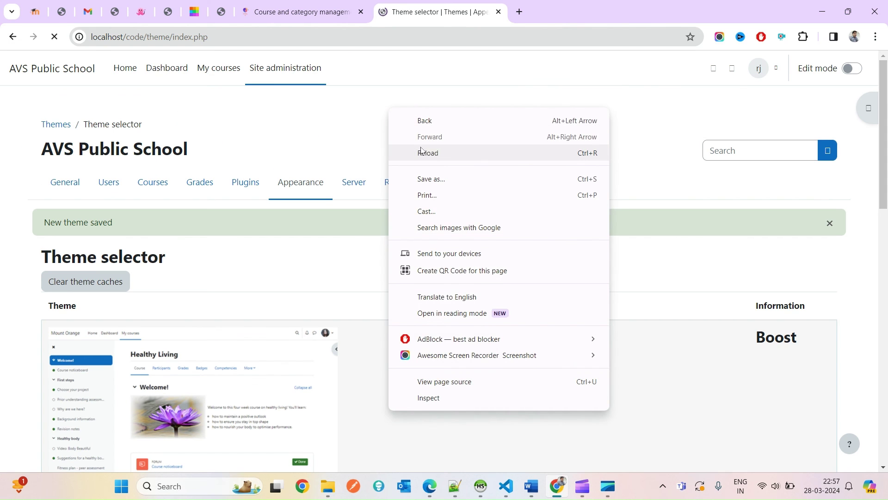
left_click(436, 152)
left_click(506, 486)
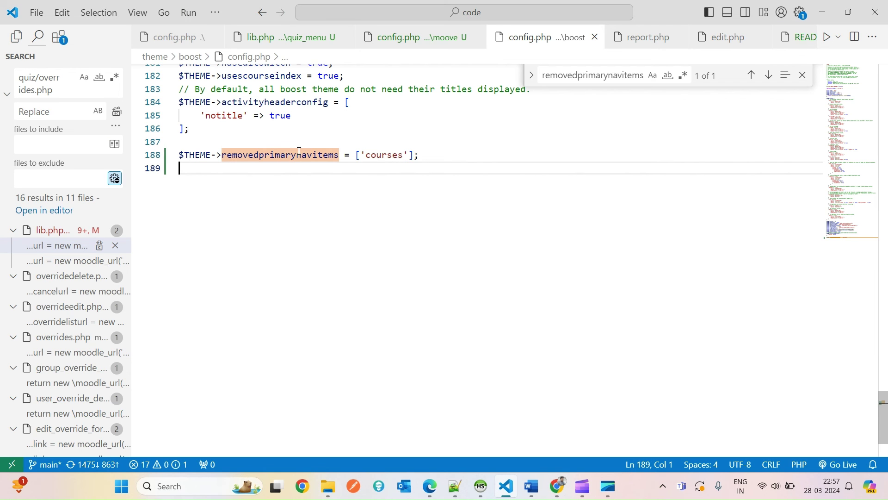
left_click_drag(420, 160, 181, 141)
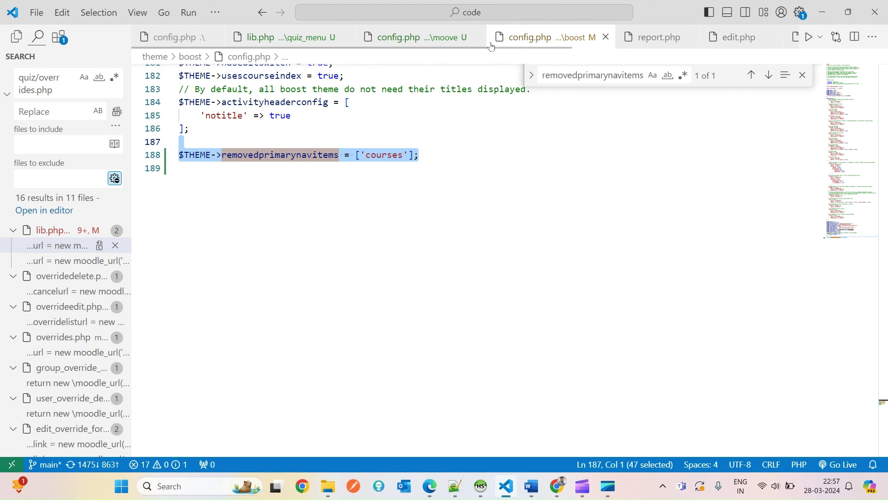
key("alt+Tab")
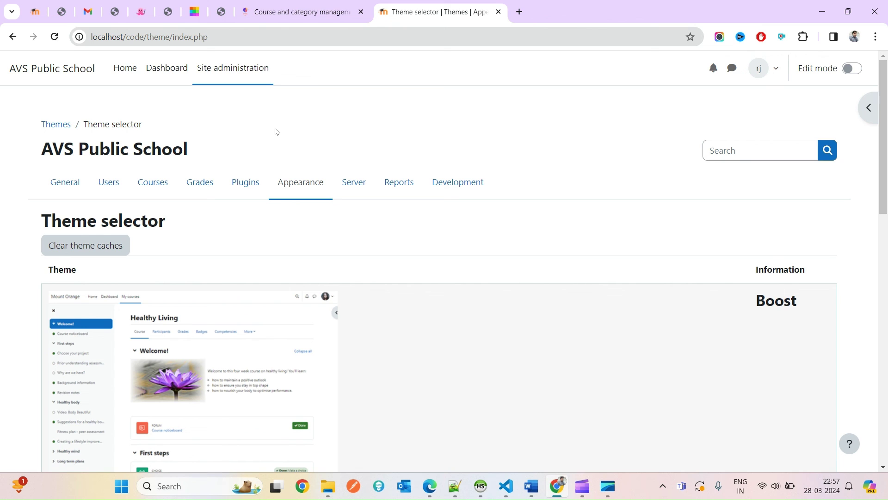
Step: Check that Additional HTML's Within HEAD, BODY opened and BODY closed fields are empty
left_click(298, 198)
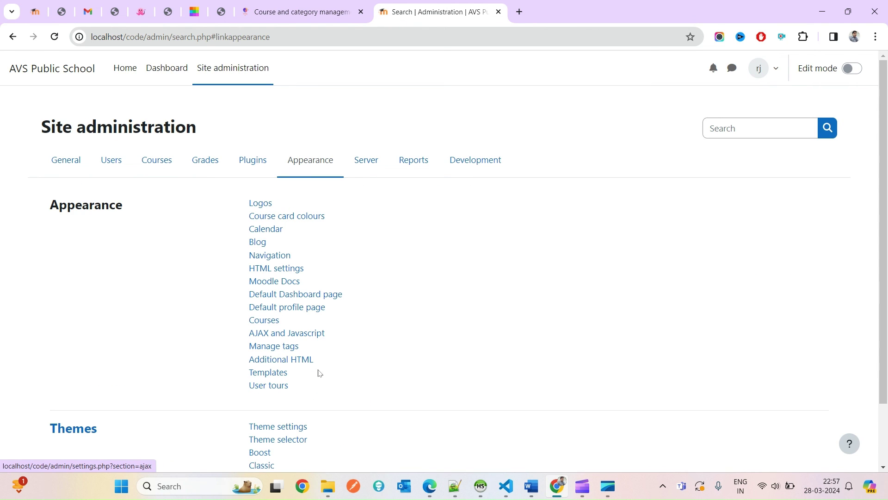
left_click(303, 362)
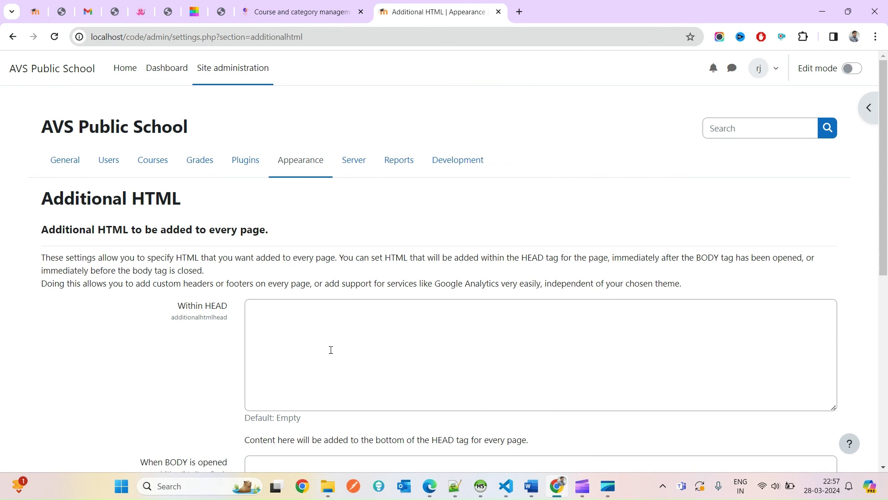
scroll(331, 349, "down", 5)
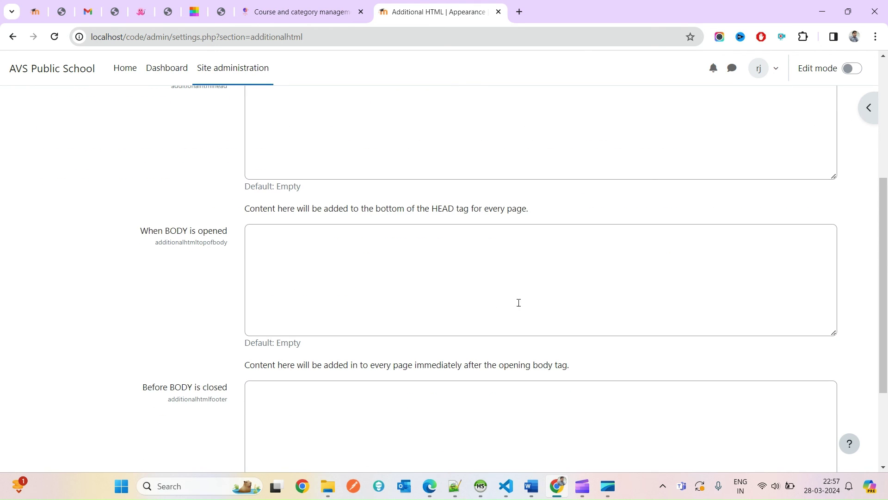
scroll(501, 259, "up", 5)
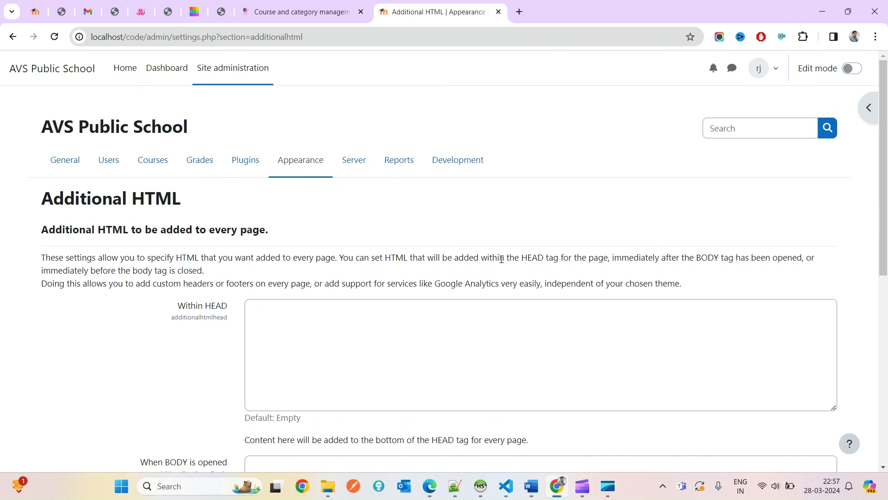